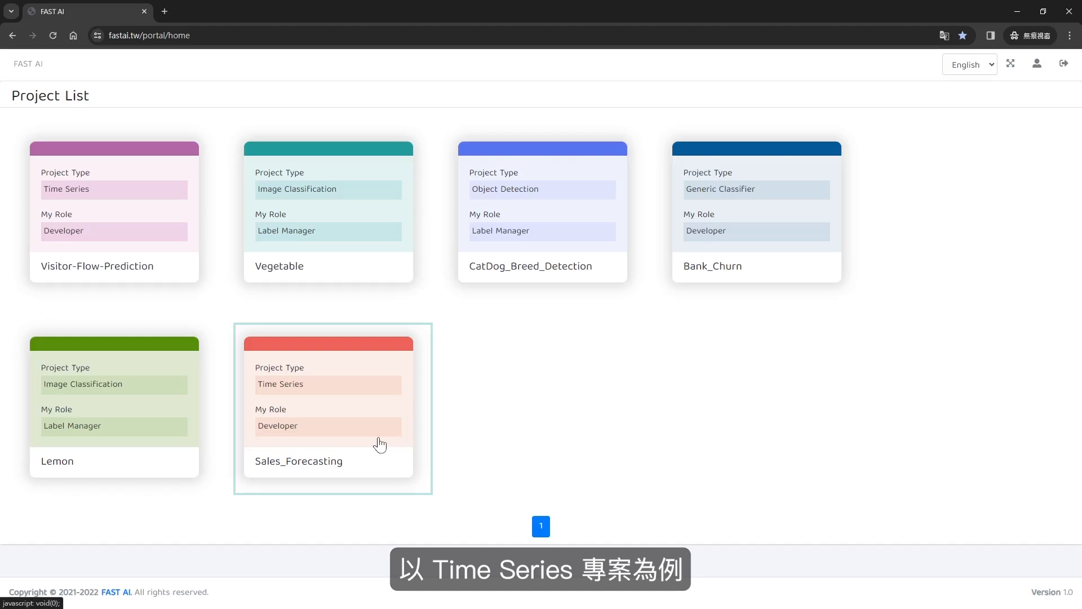
In the Sales_Forecasting project, upload drs_generic_test1_raw(dirty).csv as new data named sales_rawdata
left_click(379, 446)
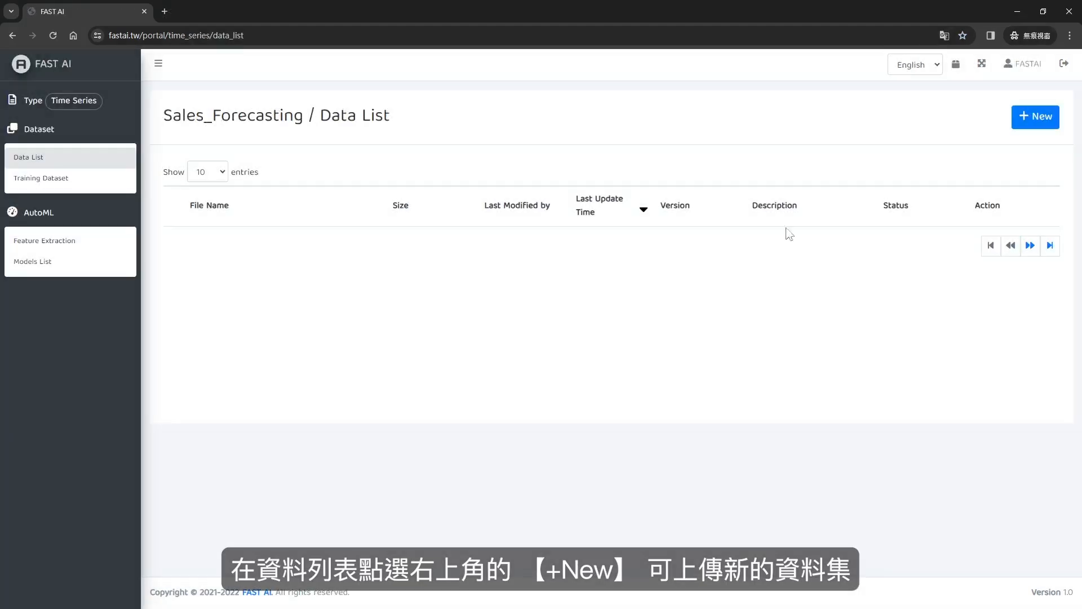
left_click(1025, 125)
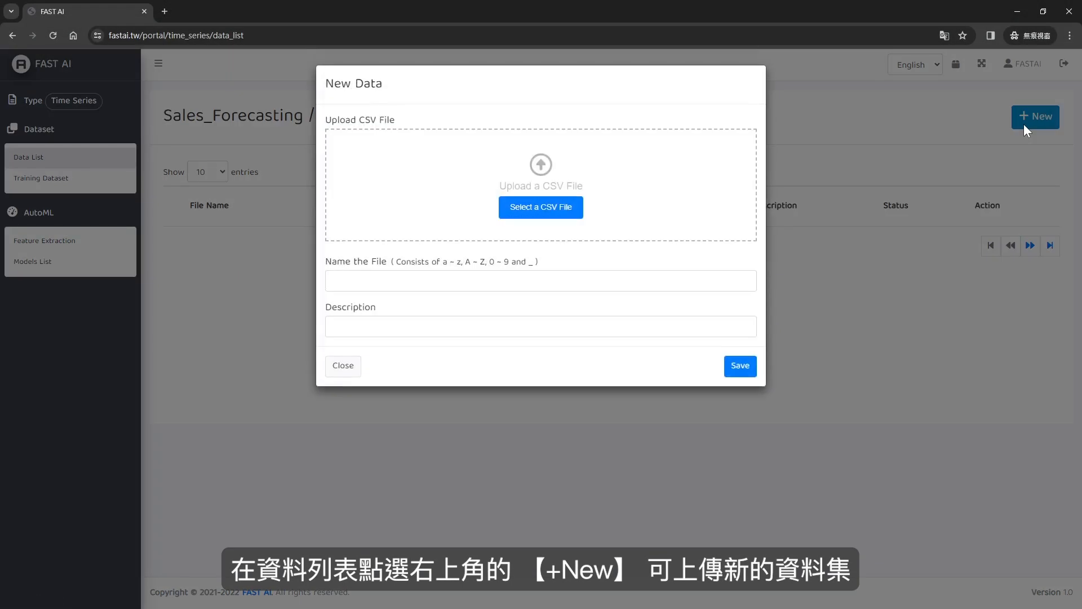
left_click(555, 219)
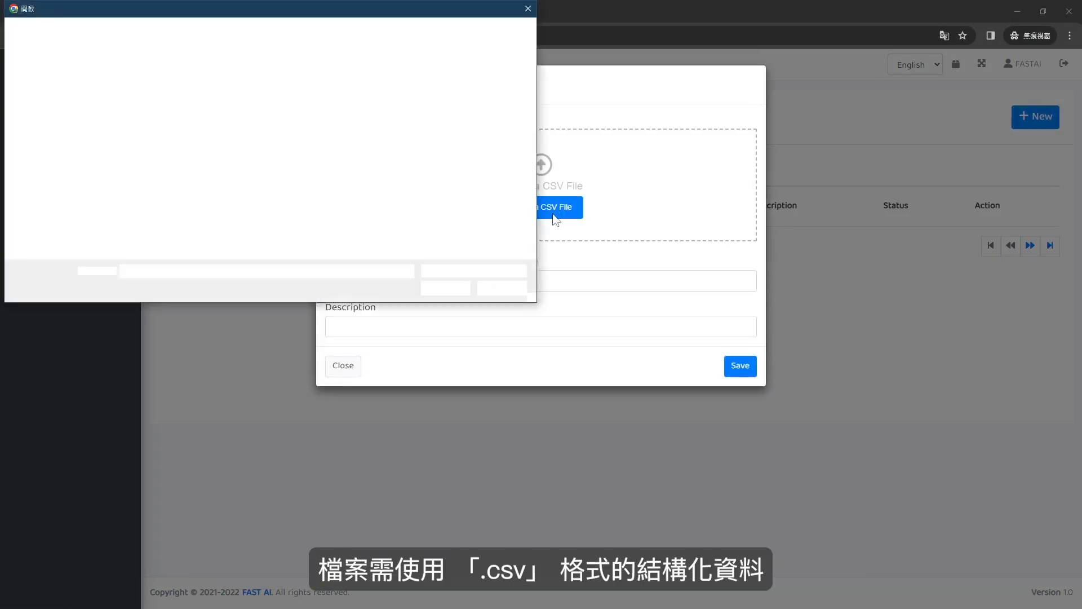
left_click(248, 90)
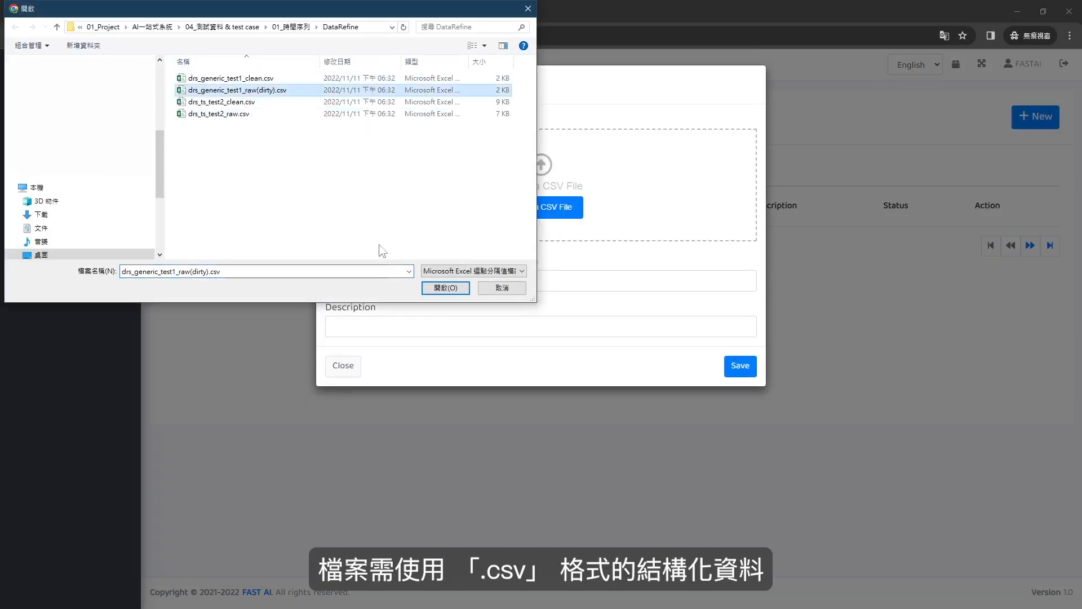
left_click(437, 288)
left_click(424, 282)
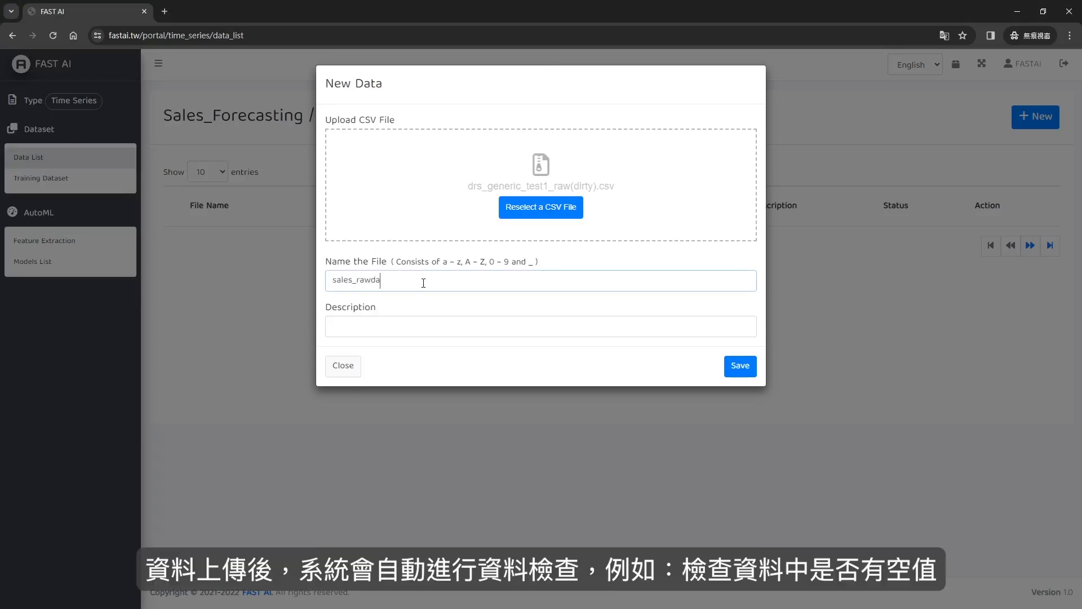
left_click(731, 366)
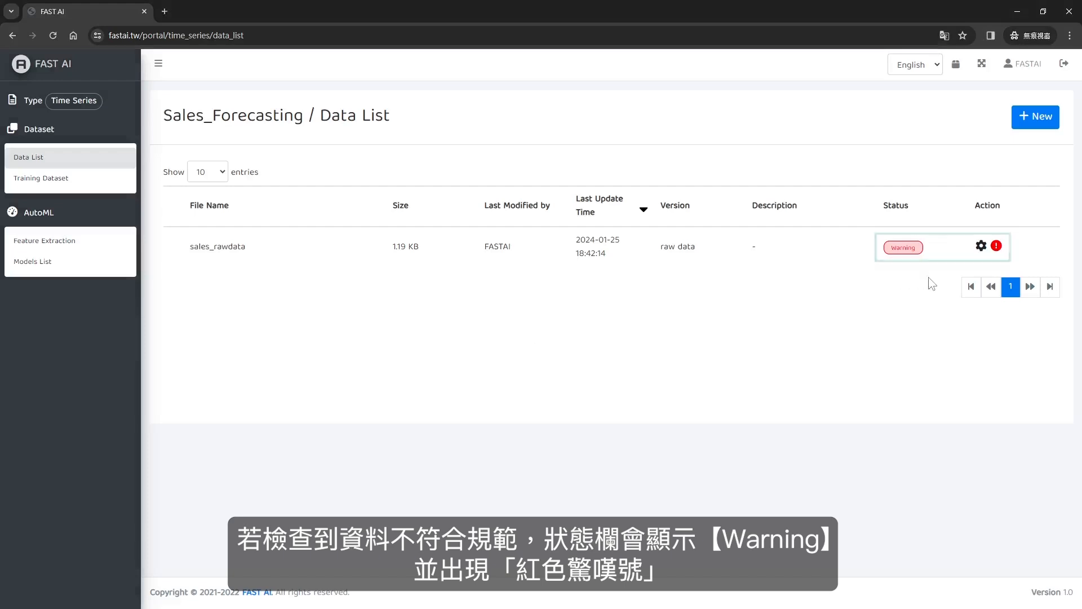
Check the warning details of the sales_rawdata file, and open the file in DataRefine
left_click(996, 247)
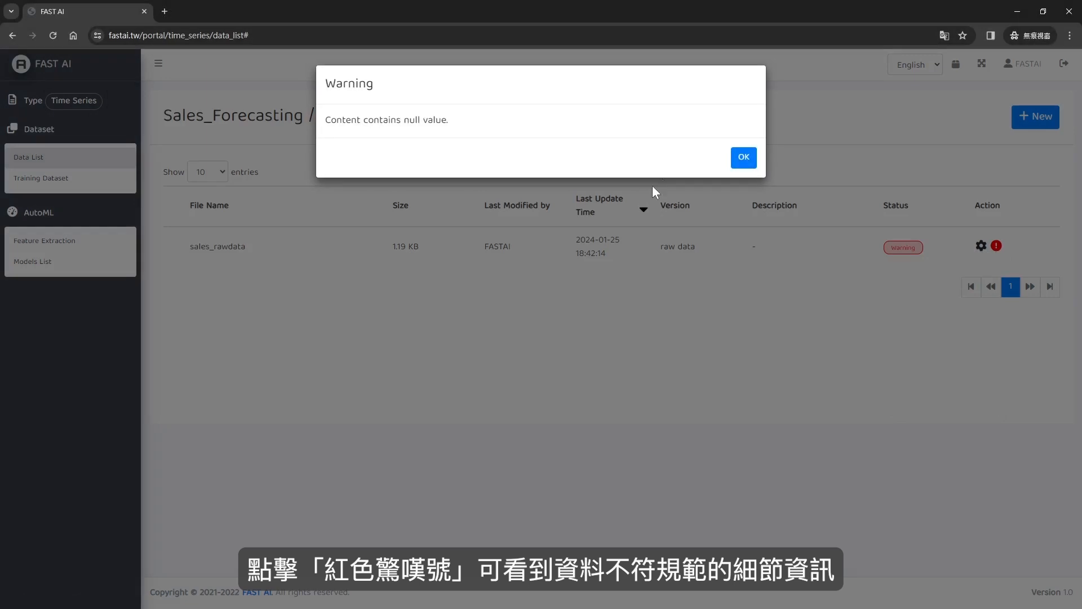
left_click(745, 163)
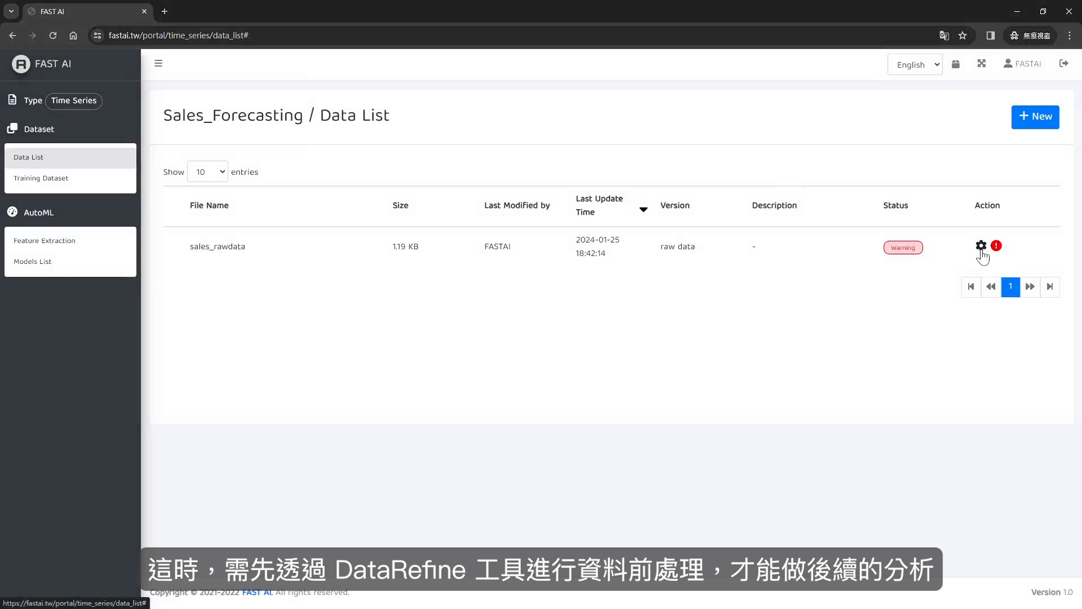
left_click(981, 248)
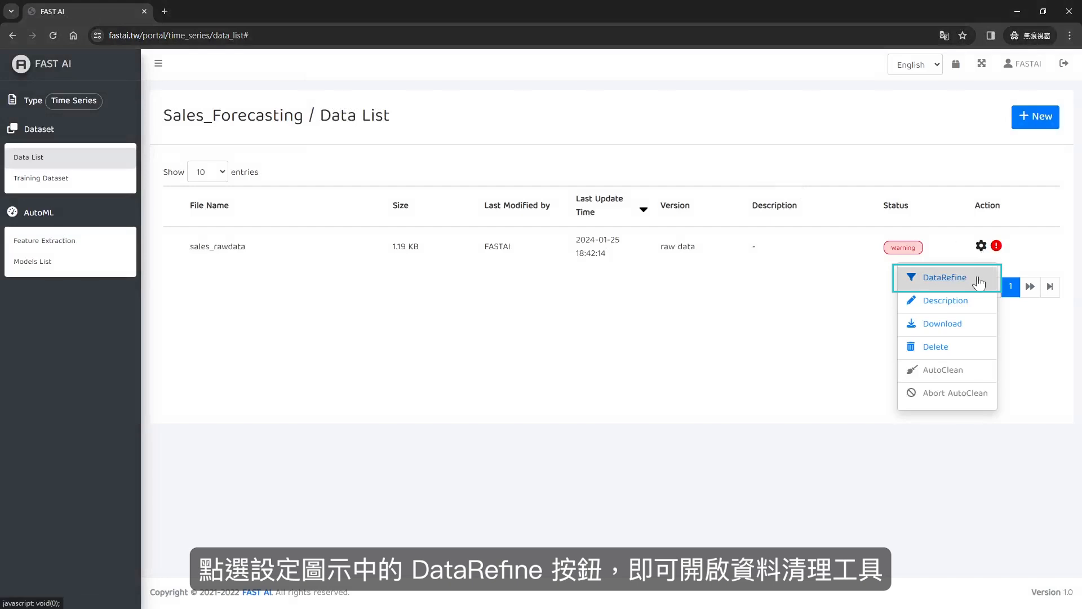
left_click(979, 279)
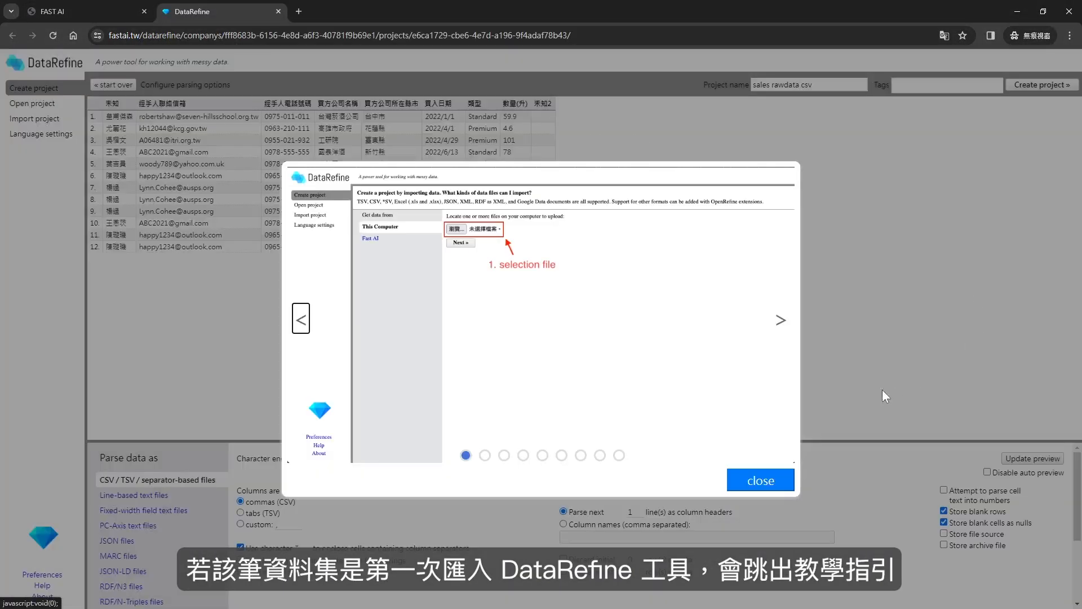
Look through the pages of the introductory DataRefine guide and close it
left_click(782, 320)
left_click(781, 320)
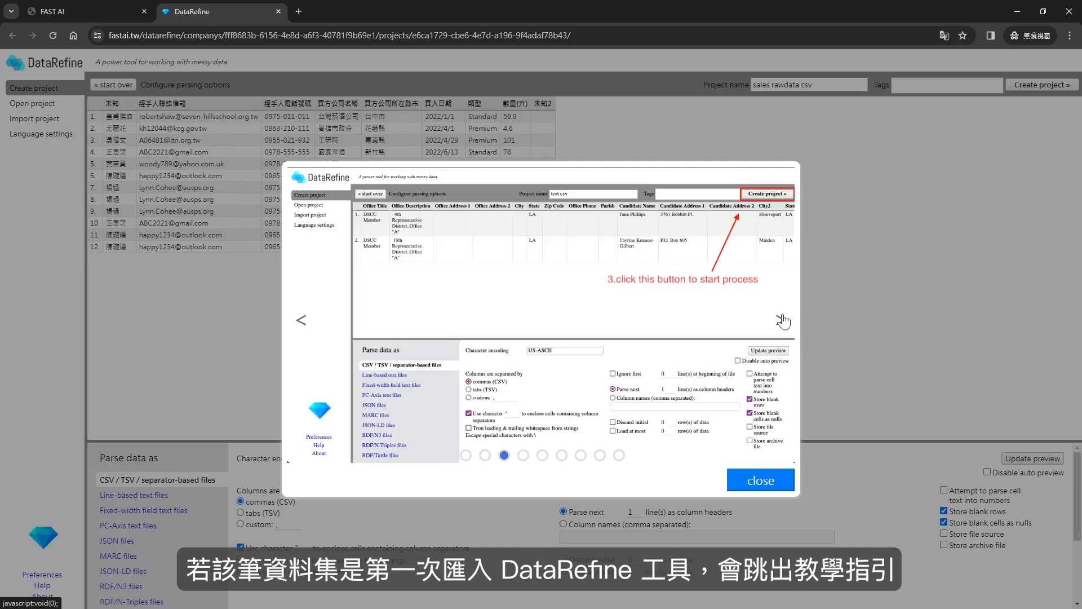
left_click(781, 319)
left_click(781, 320)
left_click(782, 320)
left_click(782, 320)
left_click(781, 320)
left_click(782, 320)
left_click(771, 482)
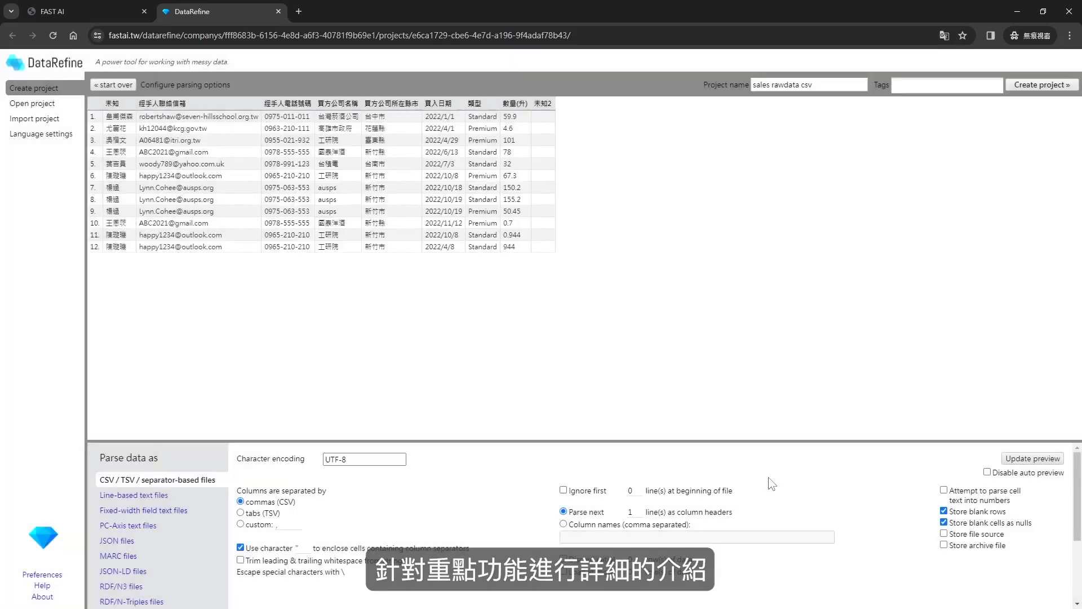
Change the DataRefine interface language to 繁體中文 and accept the page refresh
left_click(58, 139)
left_click(130, 107)
left_click(123, 277)
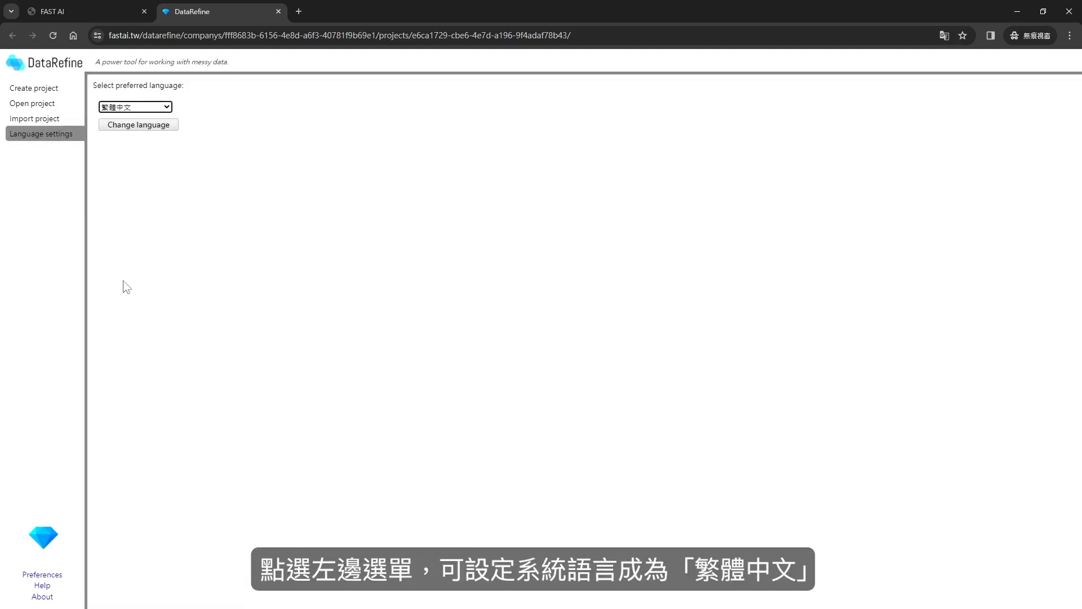
left_click(151, 131)
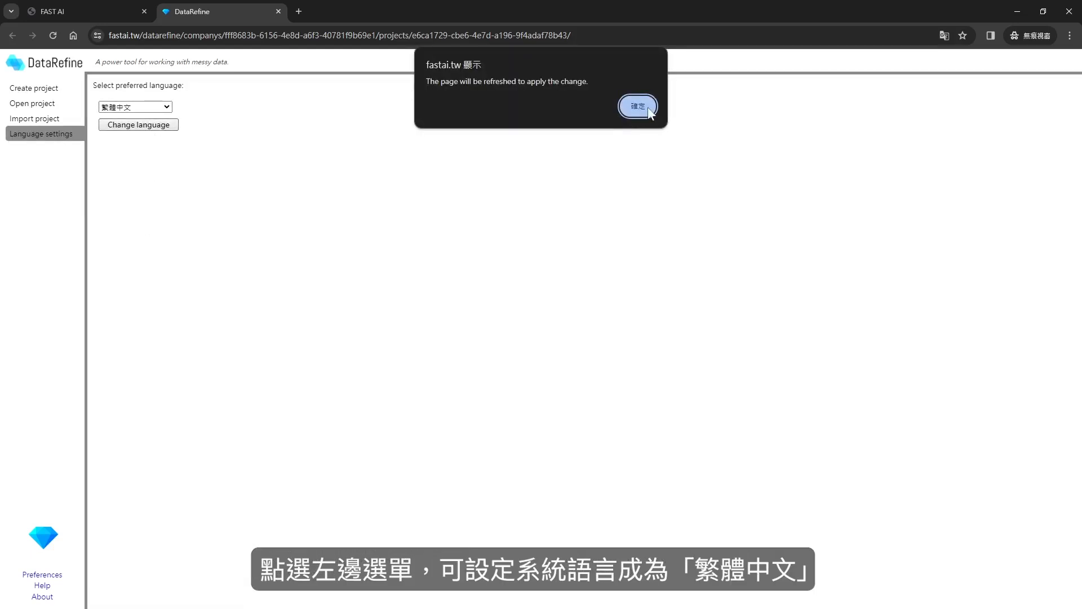
left_click(648, 109)
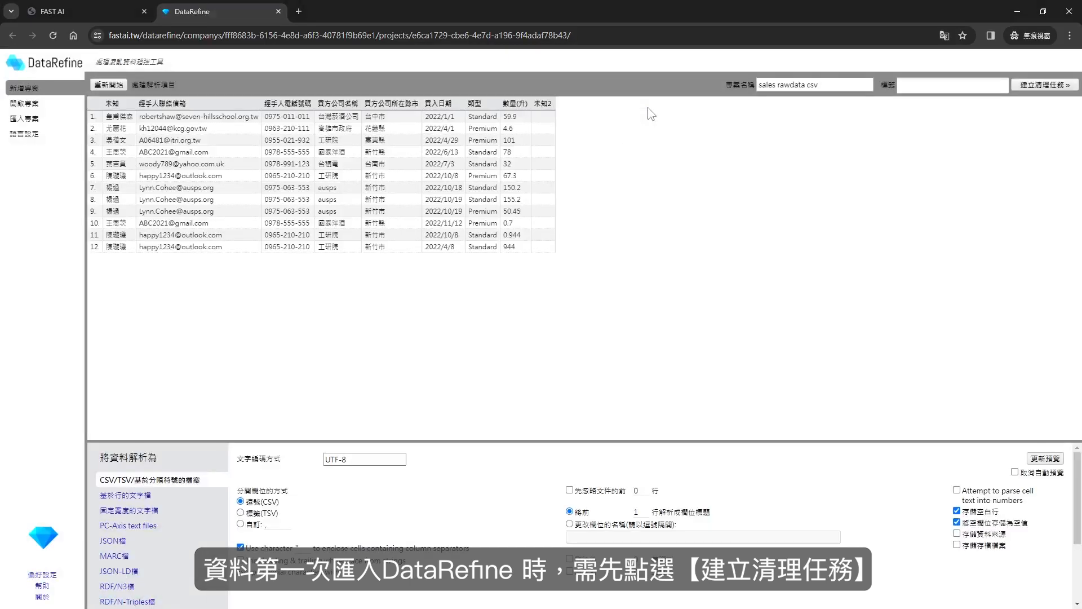
Create the cleaning project from the parsed sales rawdata csv and show 50 rows per page
left_click(1044, 86)
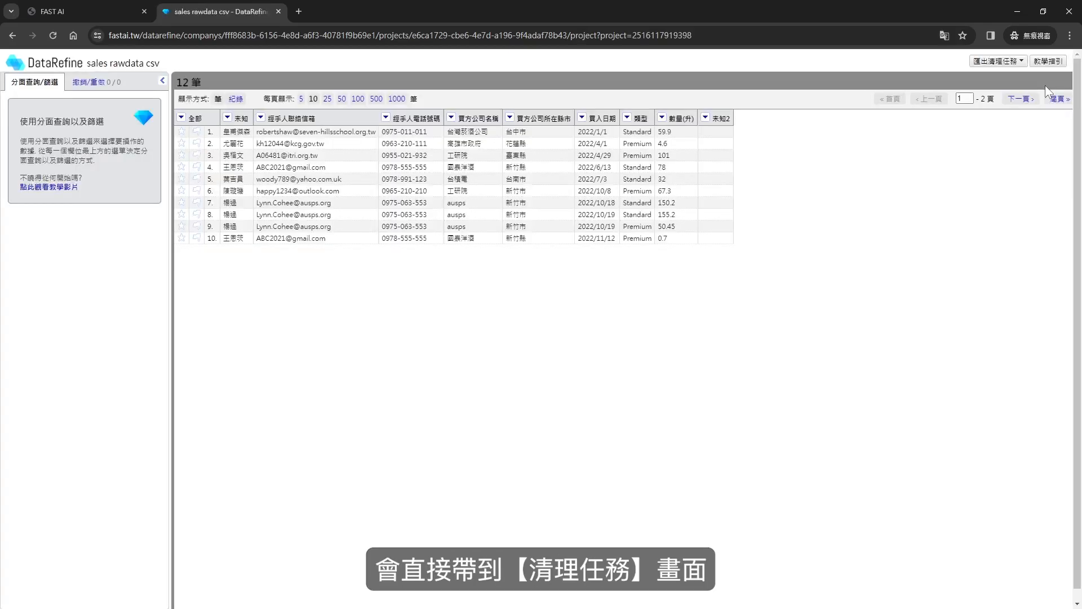
left_click(346, 101)
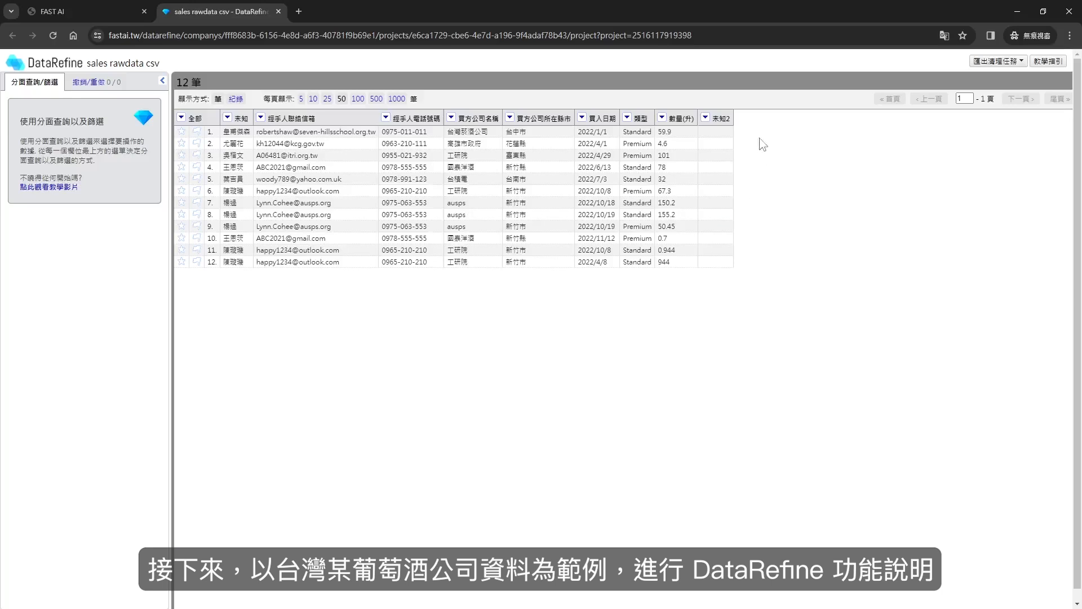
Delete the empty 未知2 column from the data table
left_click(705, 118)
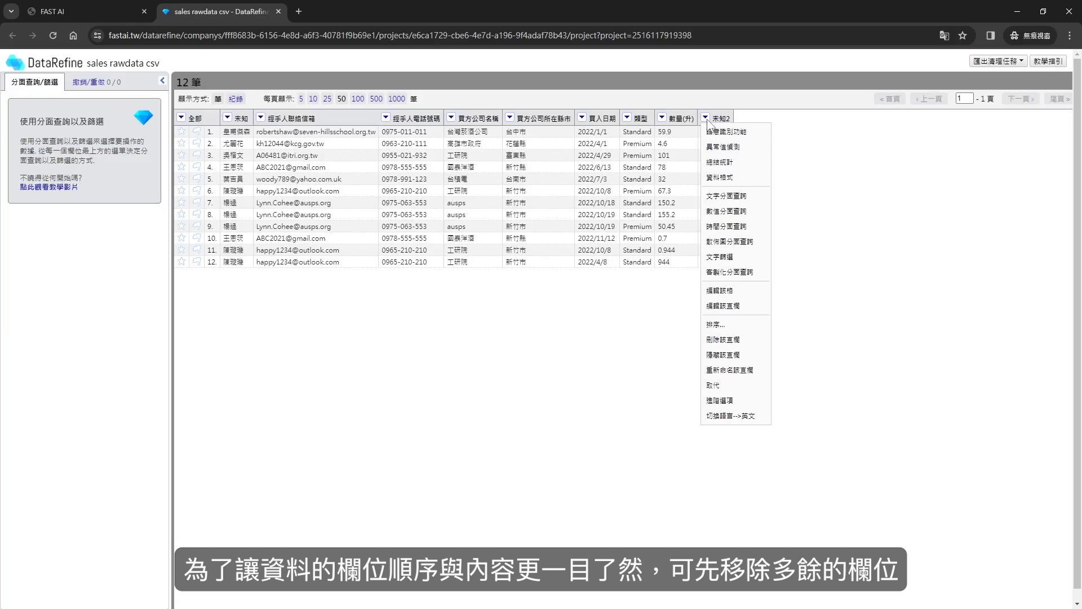
mouse_move(723, 183)
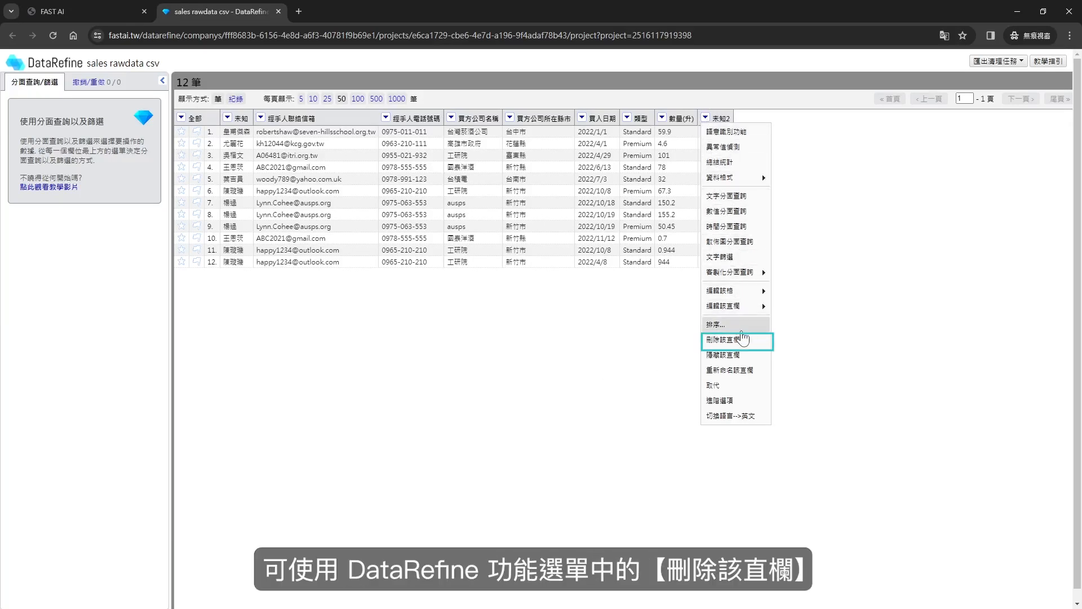
left_click(742, 341)
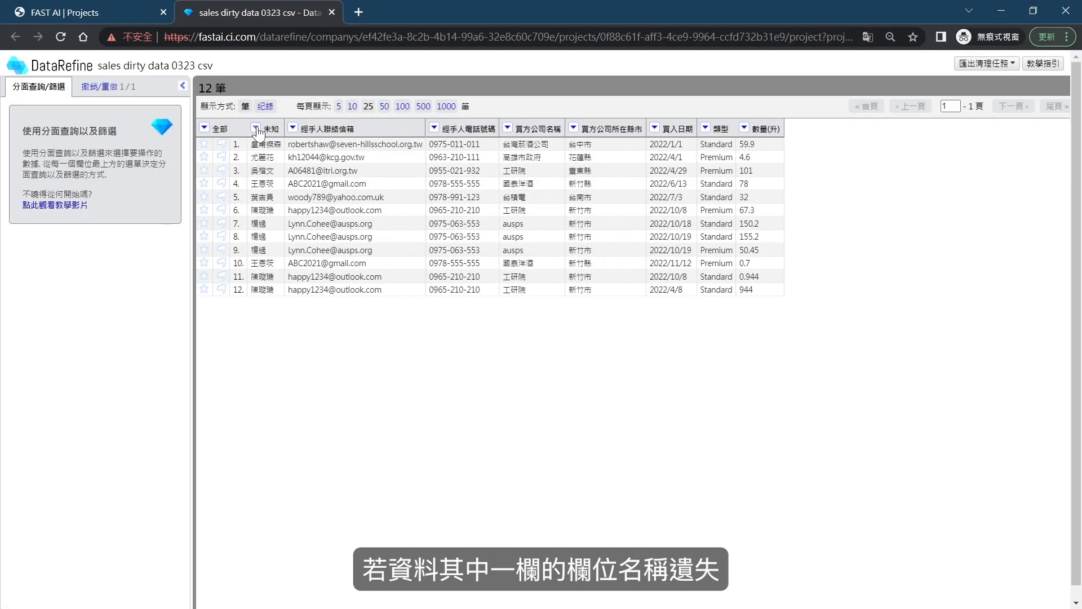
Run semantic recognition on the 未知 column and pick 名稱 as the type suggested for its new name
left_click(255, 128)
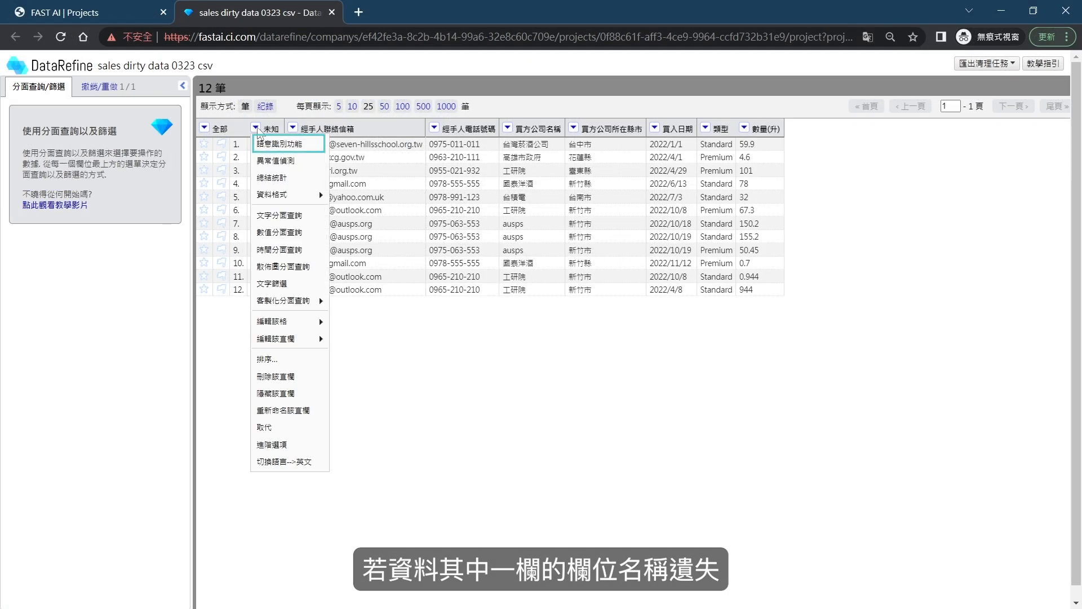
left_click(307, 145)
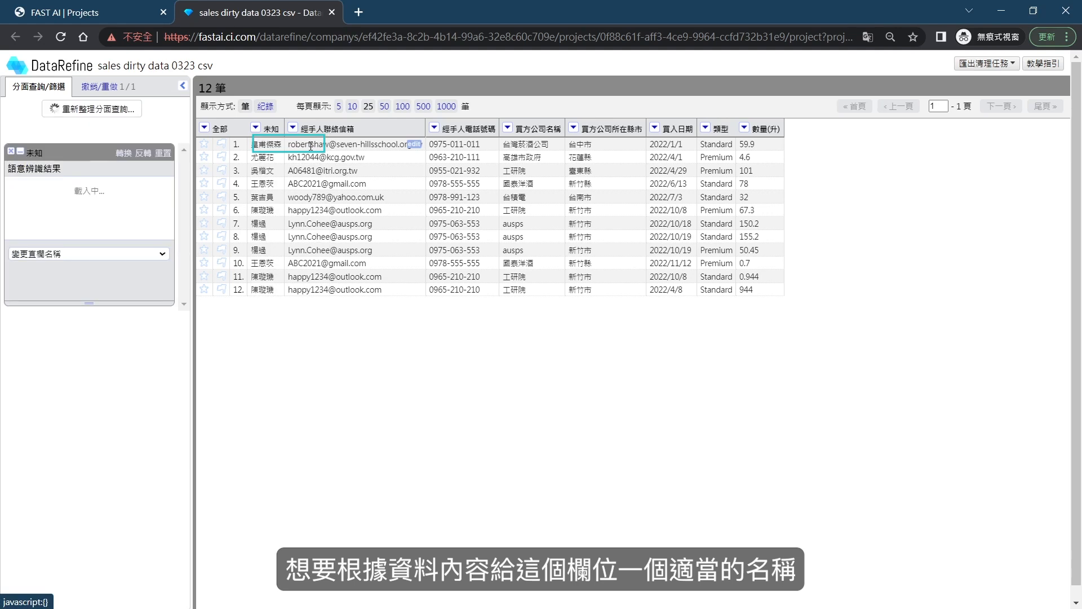
left_click_drag(166, 193, 166, 216)
left_click(29, 228)
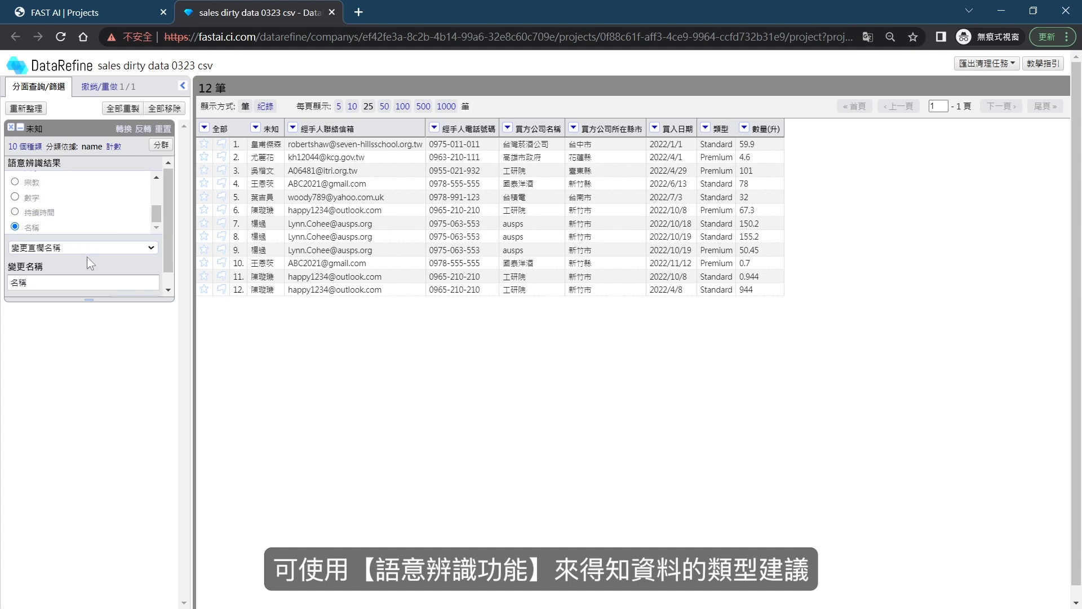
left_click(120, 289)
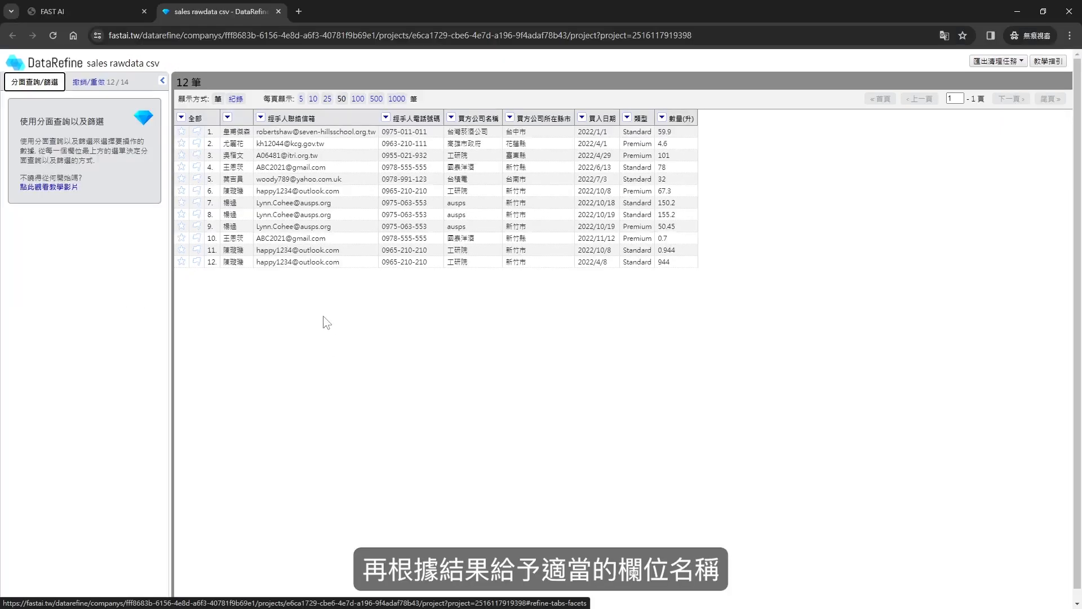
Rename the first data column, which holds the contact persons' names, to 買方公司經手人
left_click(228, 117)
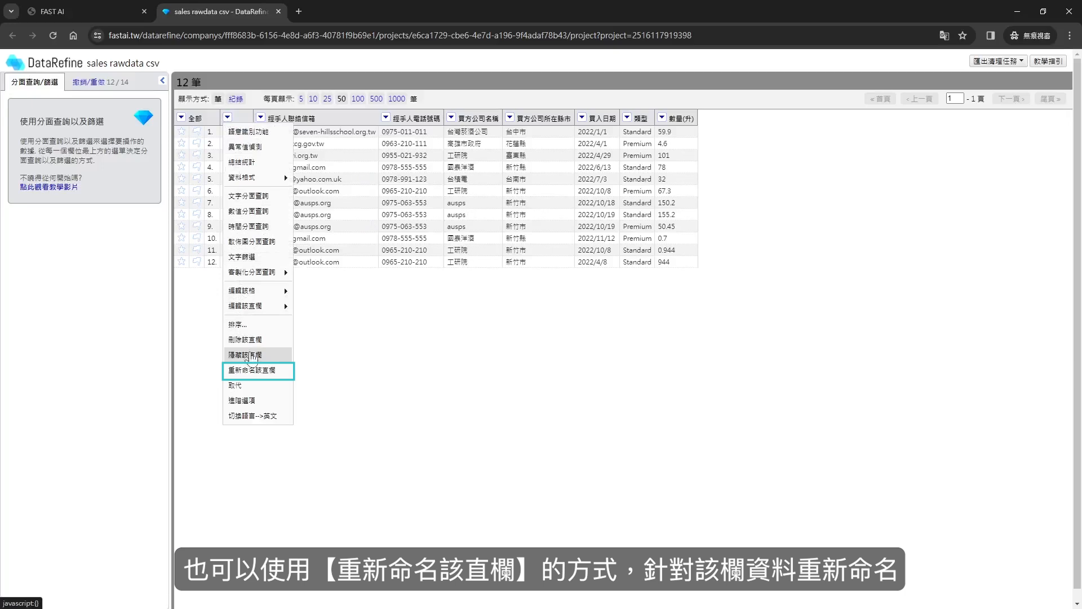
left_click(252, 370)
type("賣方")
type("公司經手人")
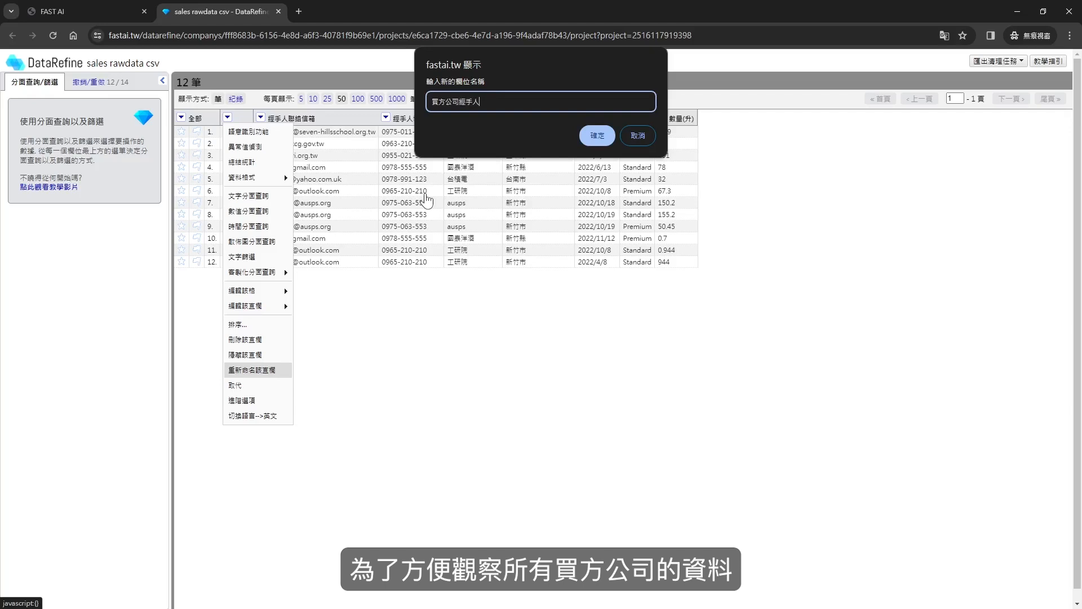
key("Return")
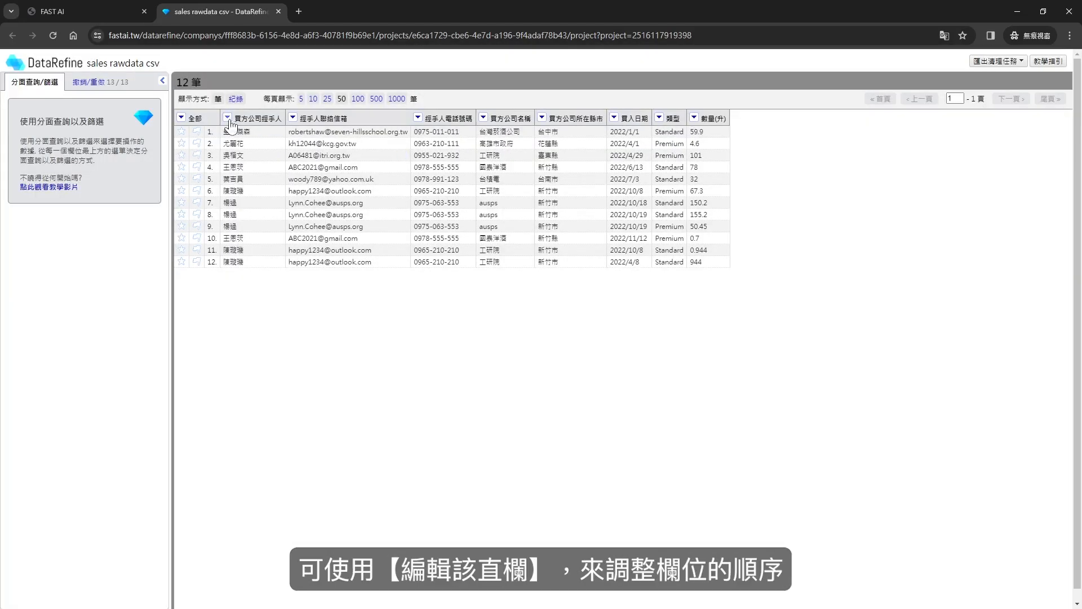
Move the 買方公司經手人, 經手人聯絡信箱 and 經手人電話號碼 columns, in that order, to the end of the table
left_click(227, 117)
mouse_move(285, 306)
left_click(334, 324)
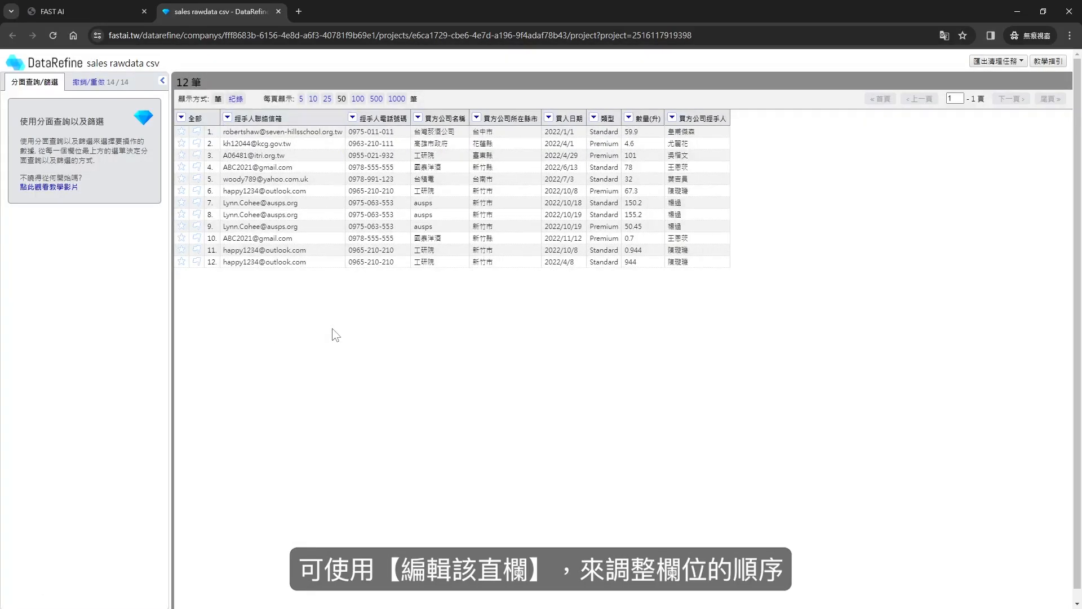
left_click(227, 118)
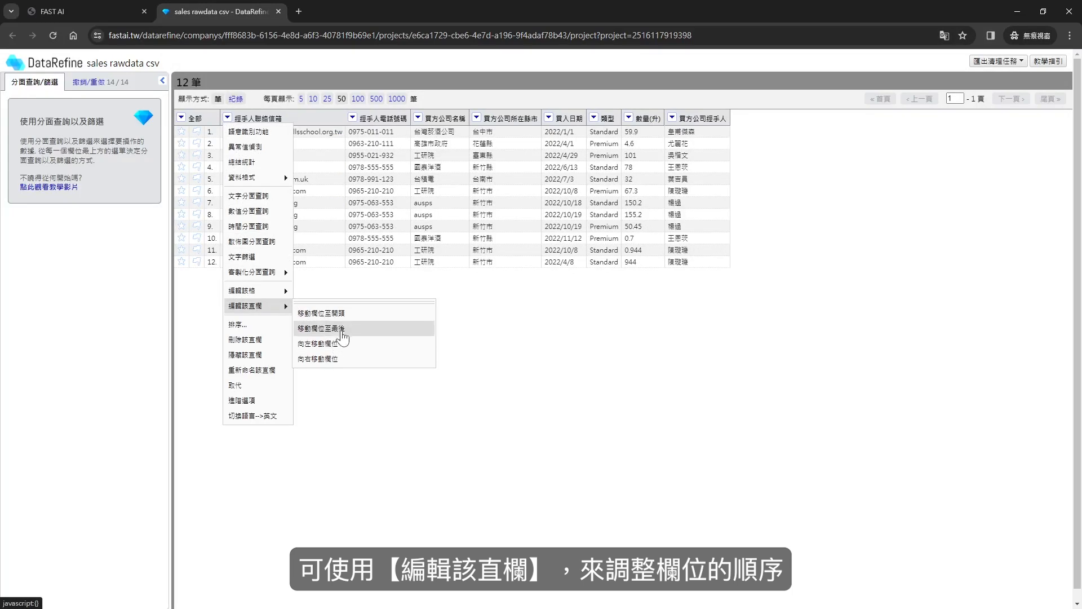
left_click(338, 333)
left_click(228, 117)
mouse_move(285, 306)
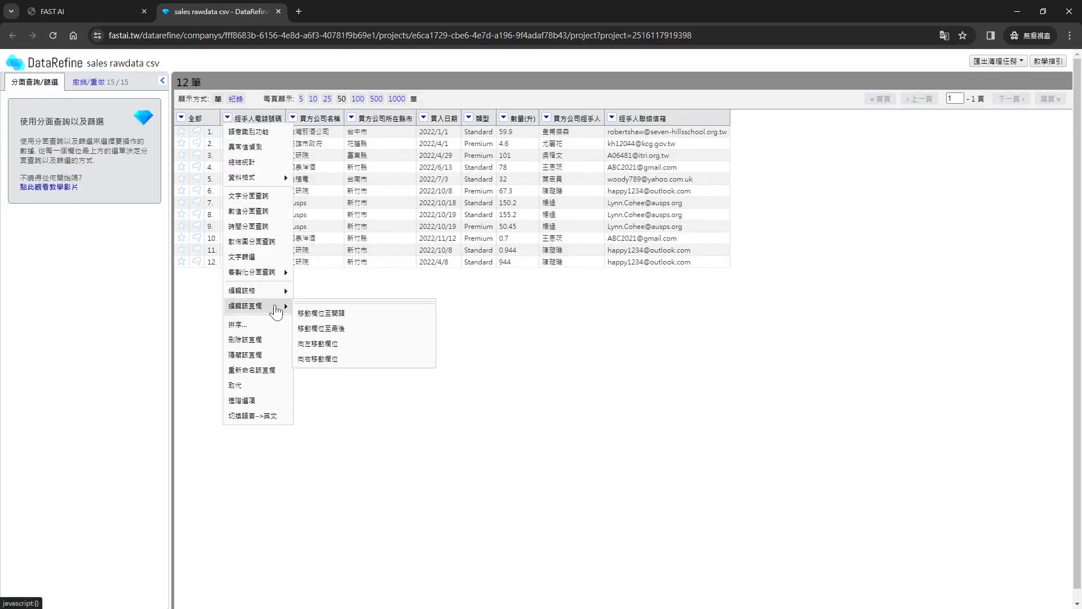
left_click(340, 328)
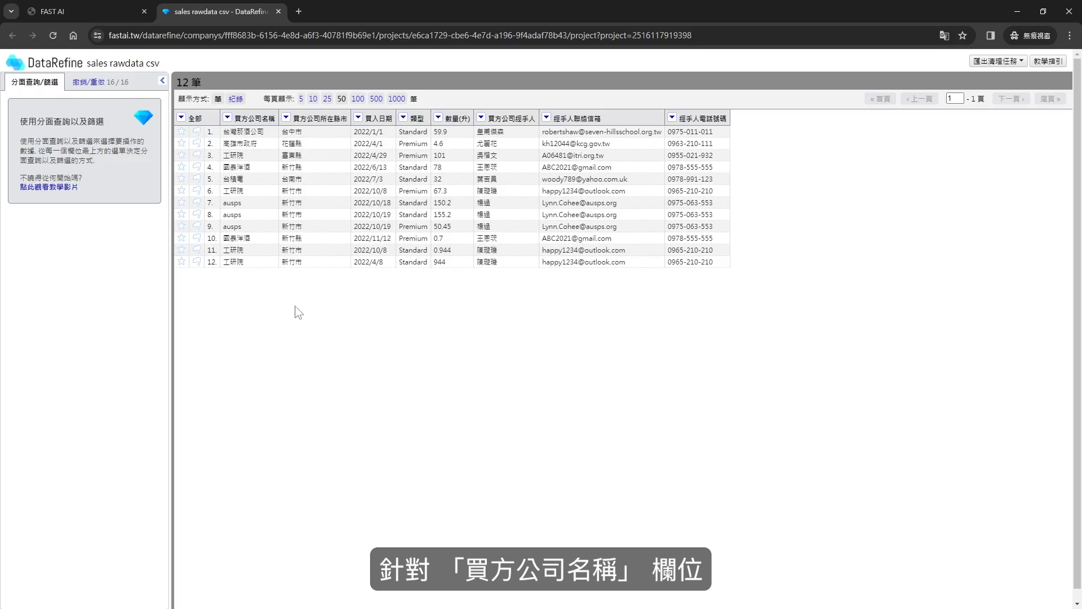
Create a text facet on the 買方公司名稱 column to count how often each company occurs
left_click(227, 117)
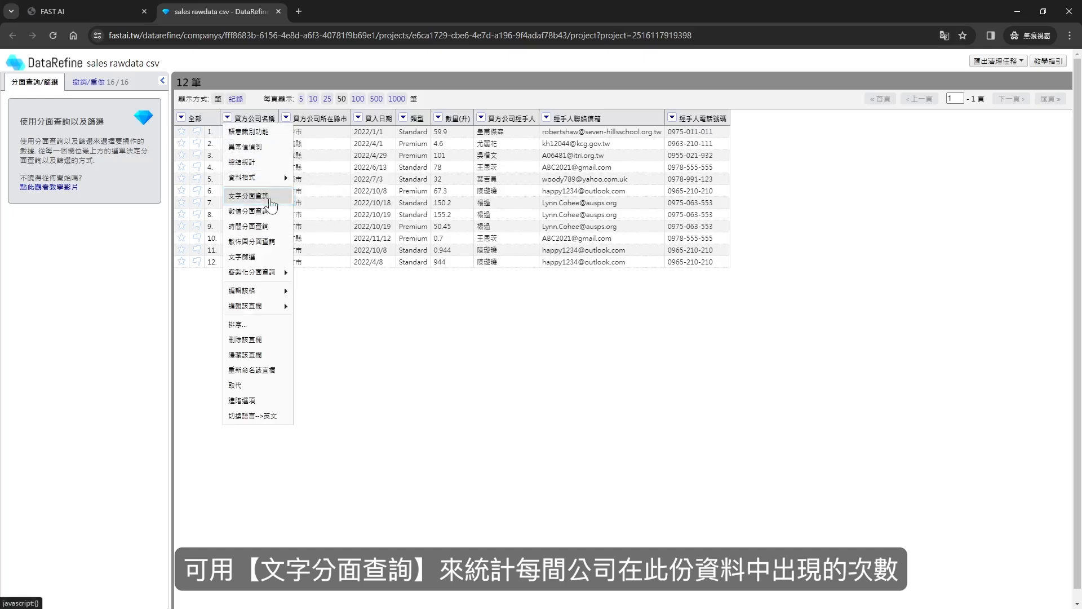
left_click(276, 196)
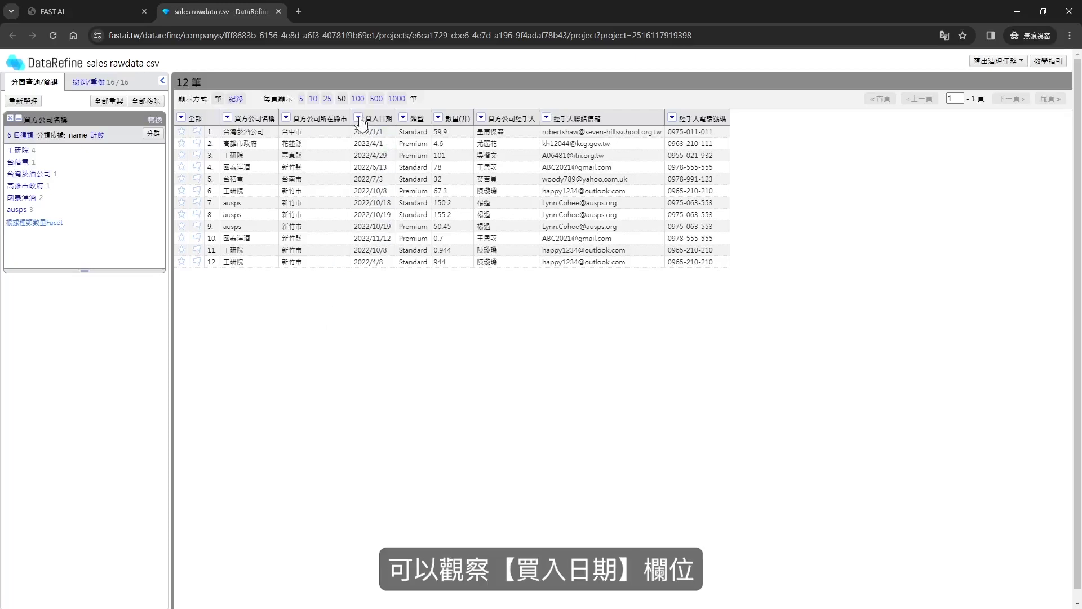
Convert the 買入日期 column to date format and create a time facet on it to view the date distribution
left_click(358, 118)
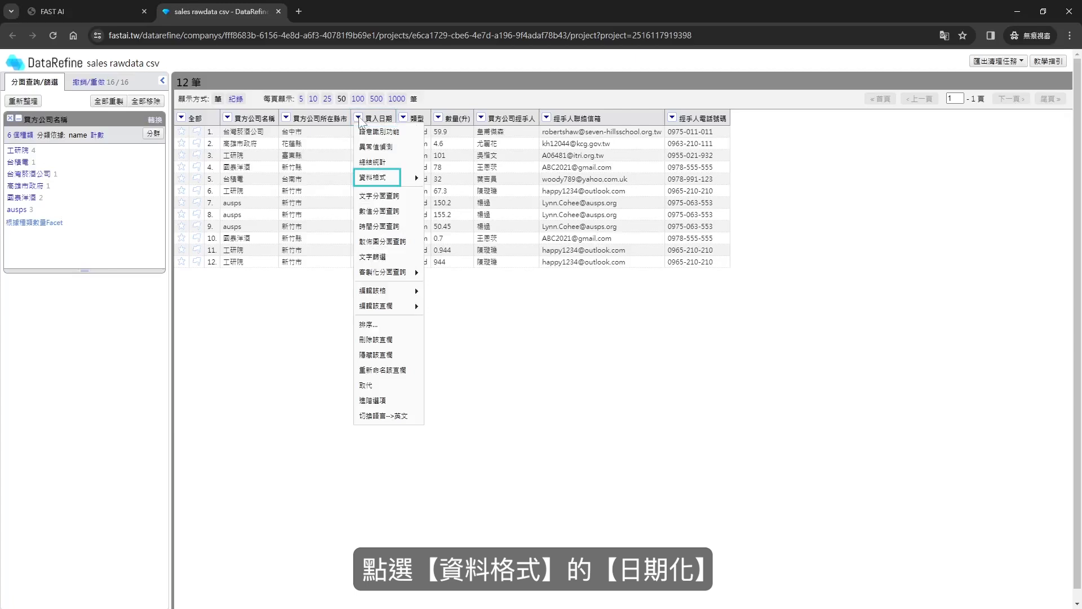
mouse_move(399, 181)
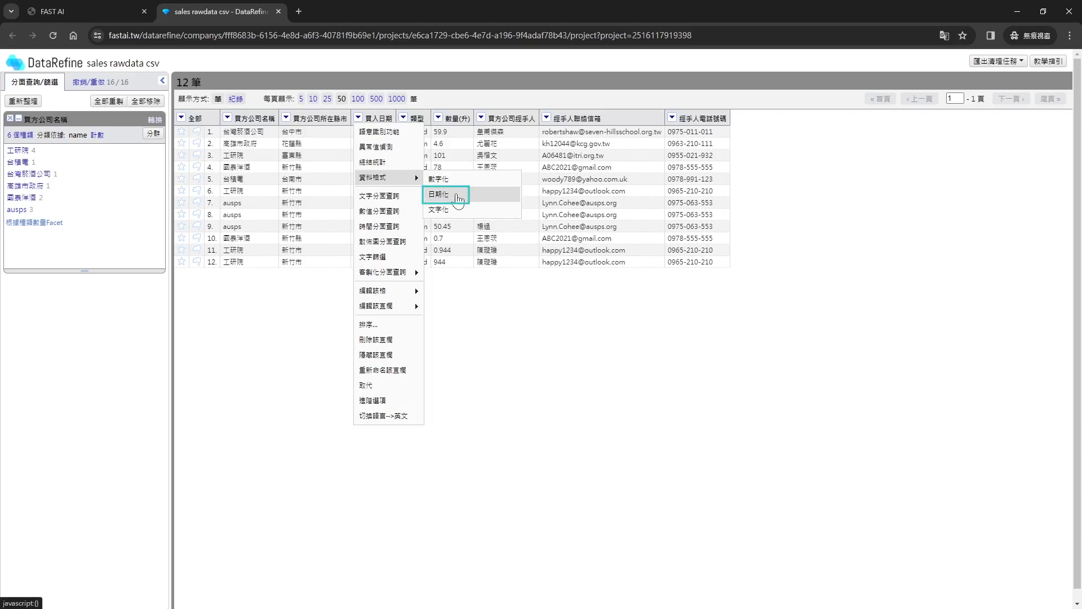
left_click(458, 199)
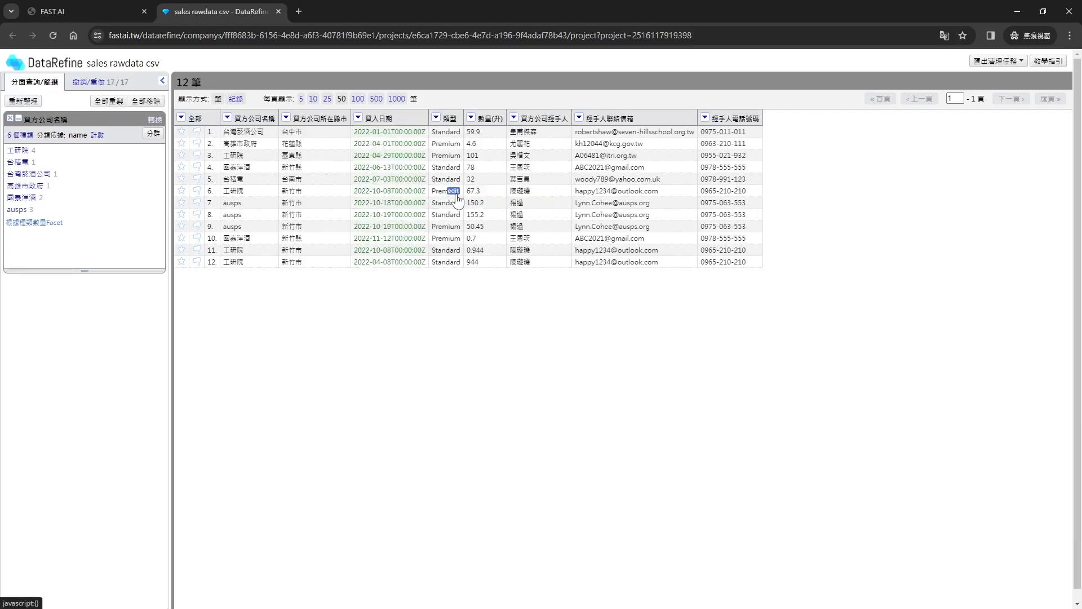
left_click(359, 118)
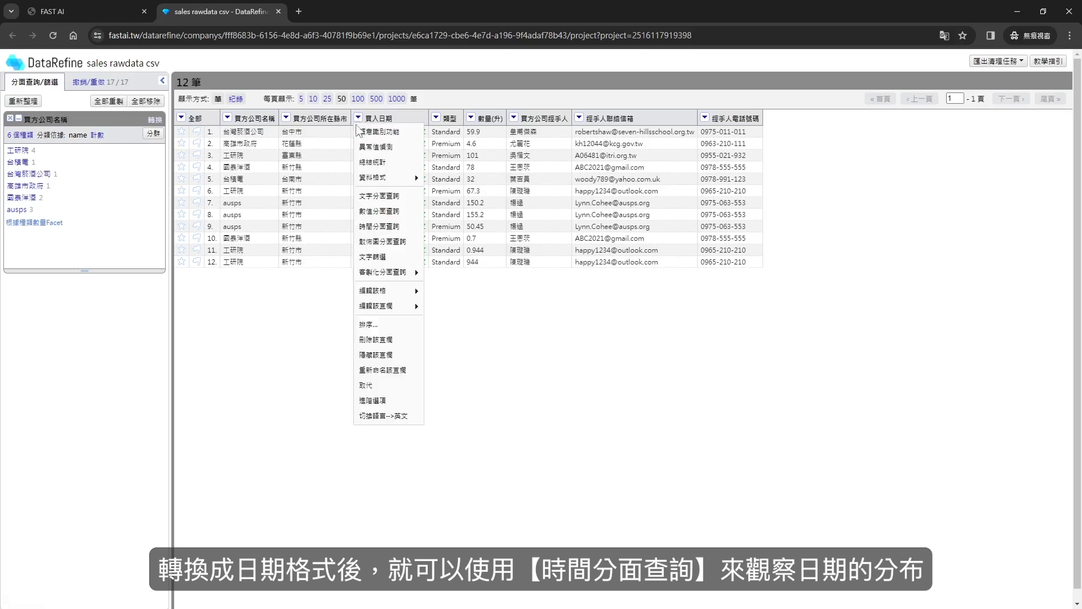
left_click(397, 226)
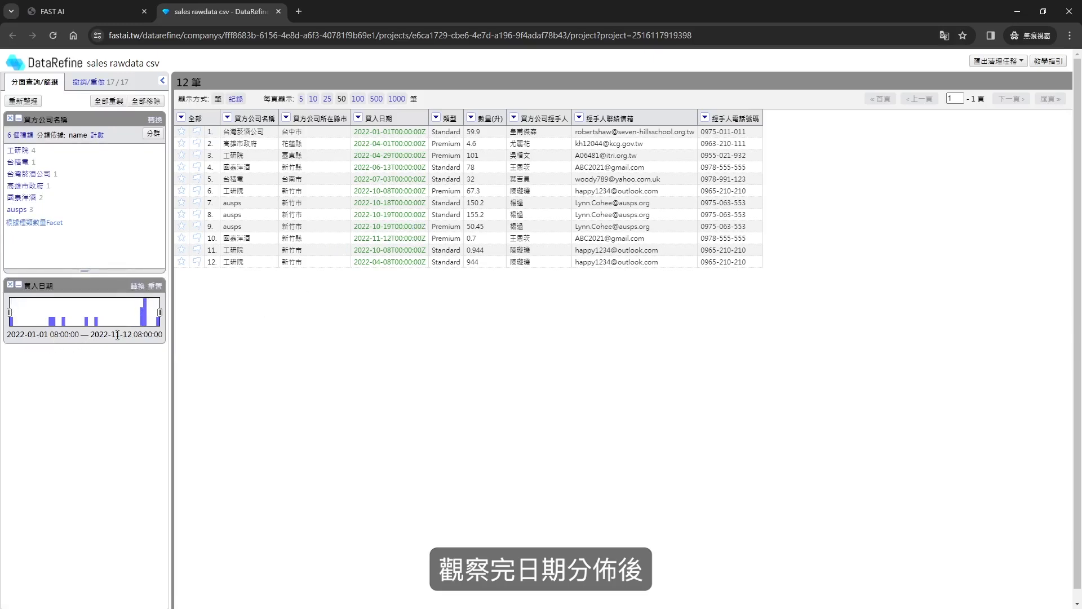
Sort the table by the 買入日期 column as dates, with the latest first
left_click(358, 117)
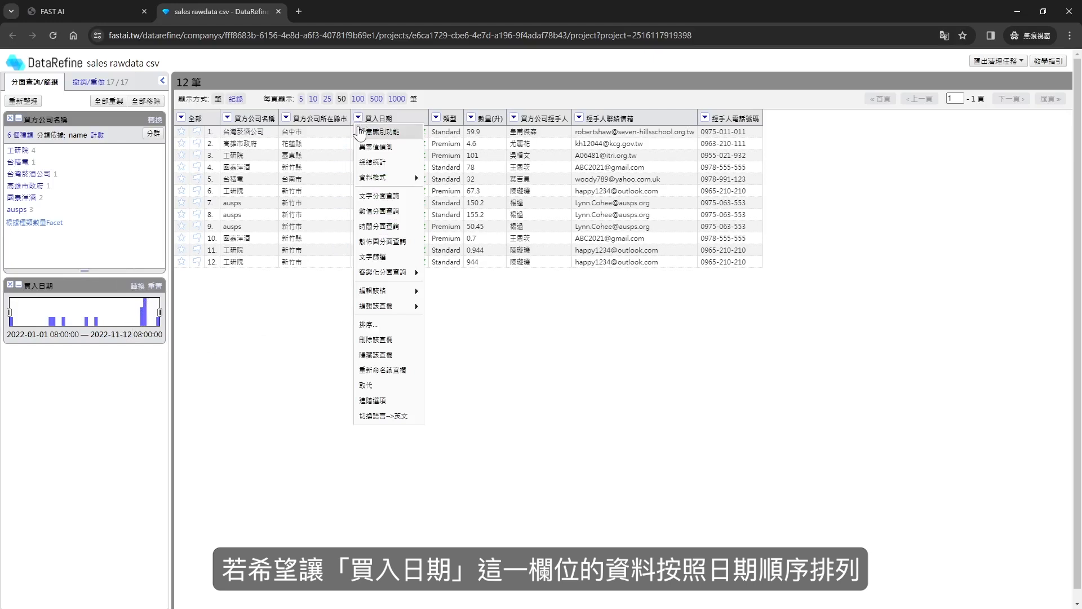
left_click(384, 327)
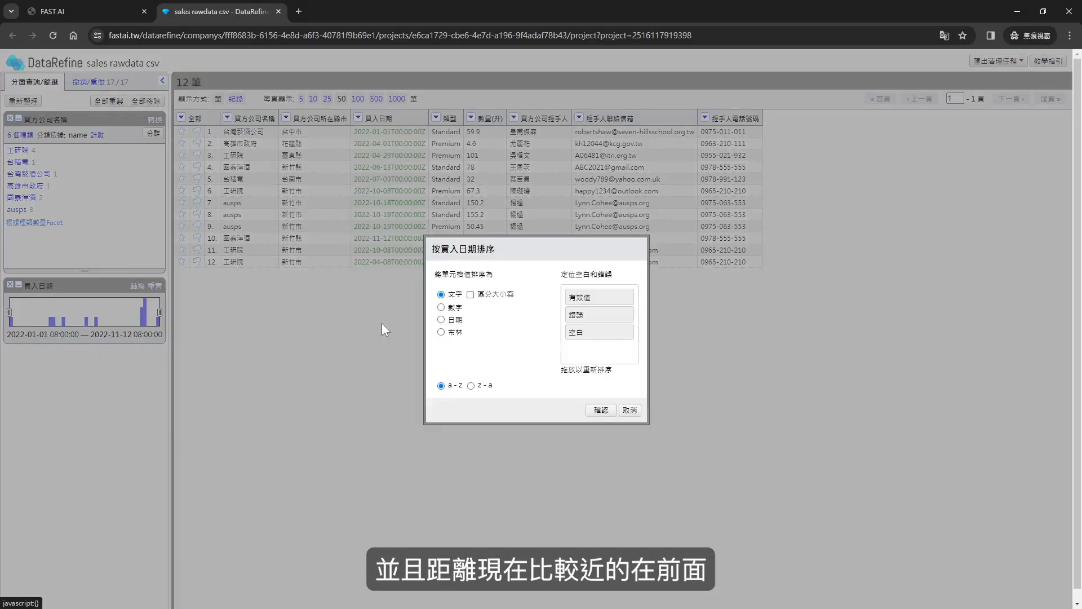
left_click(456, 319)
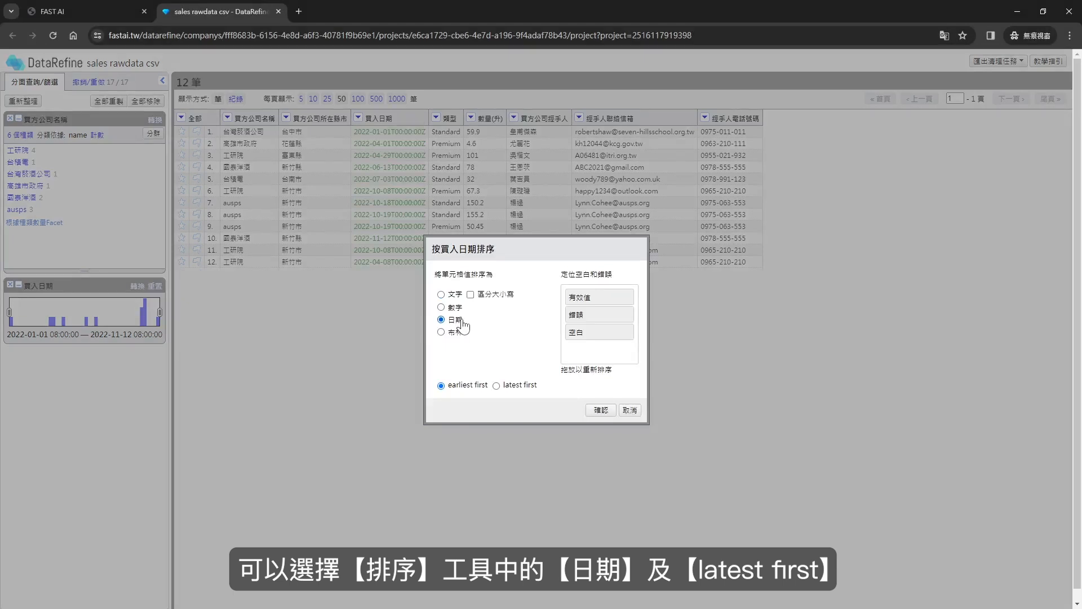
left_click(518, 386)
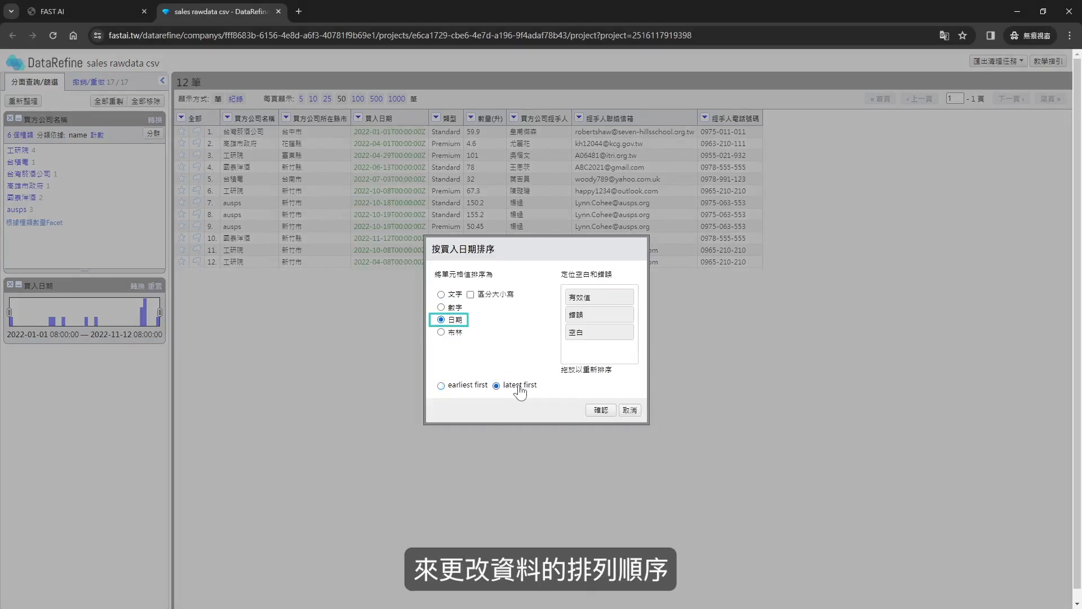
left_click(602, 411)
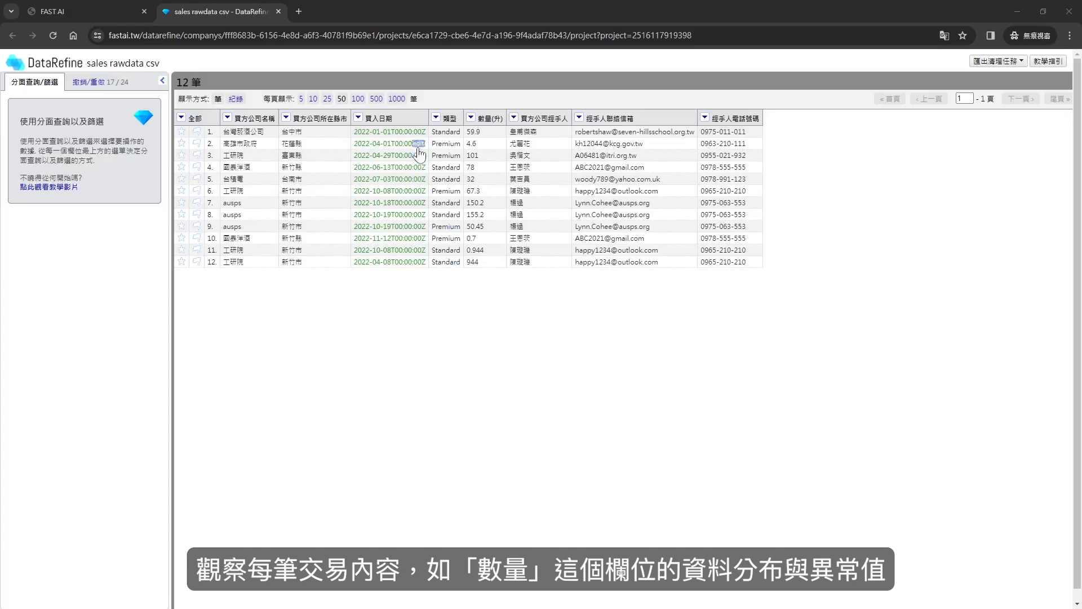
Run outlier detection on the 數量(升) column, list the outliers and delete the one at index 12
left_click(470, 118)
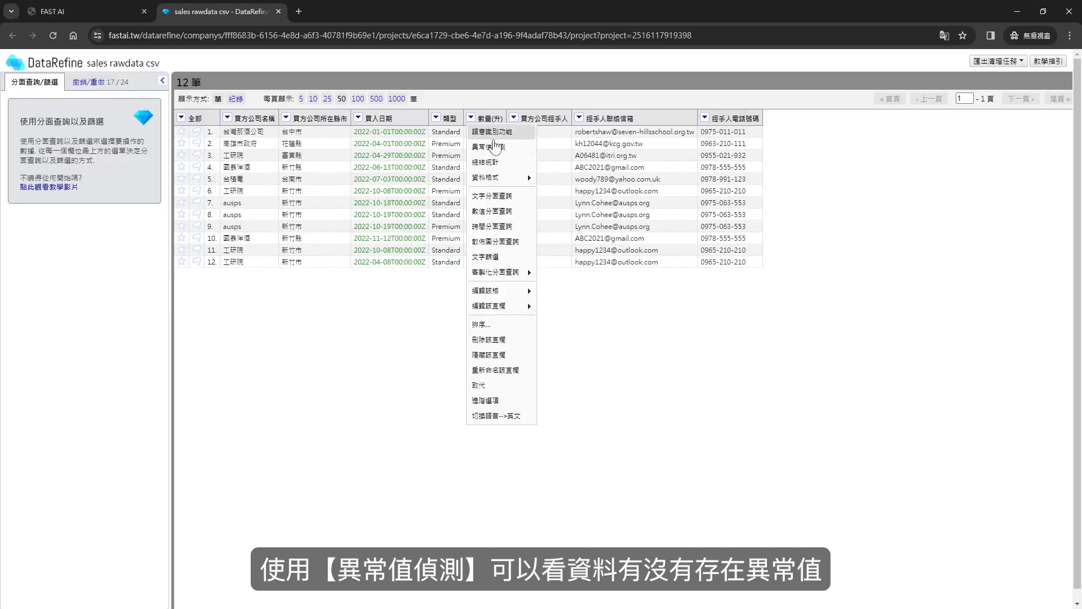
left_click(500, 150)
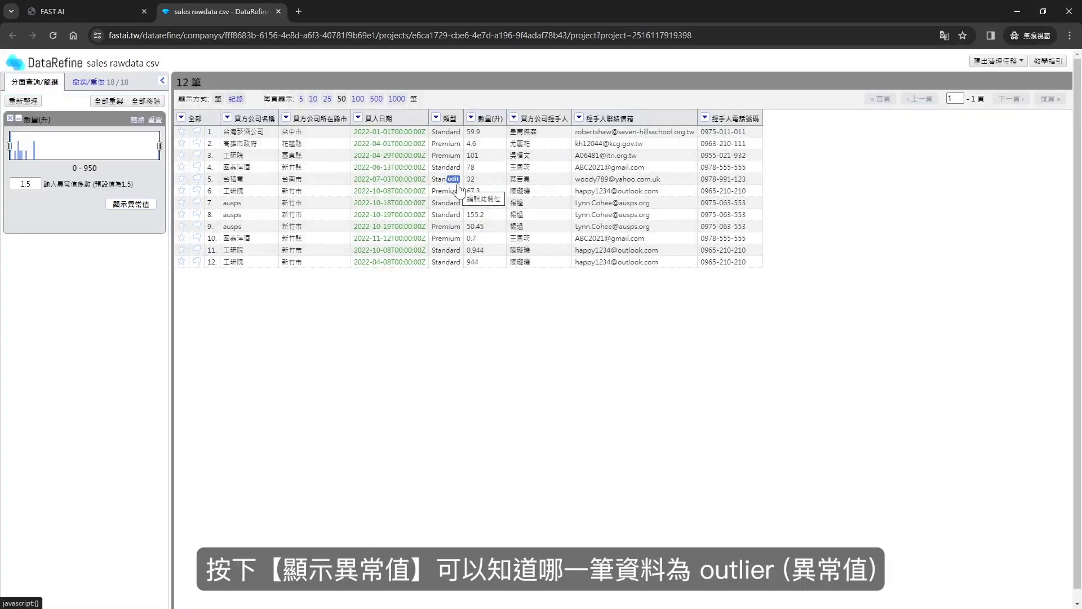
left_click(130, 204)
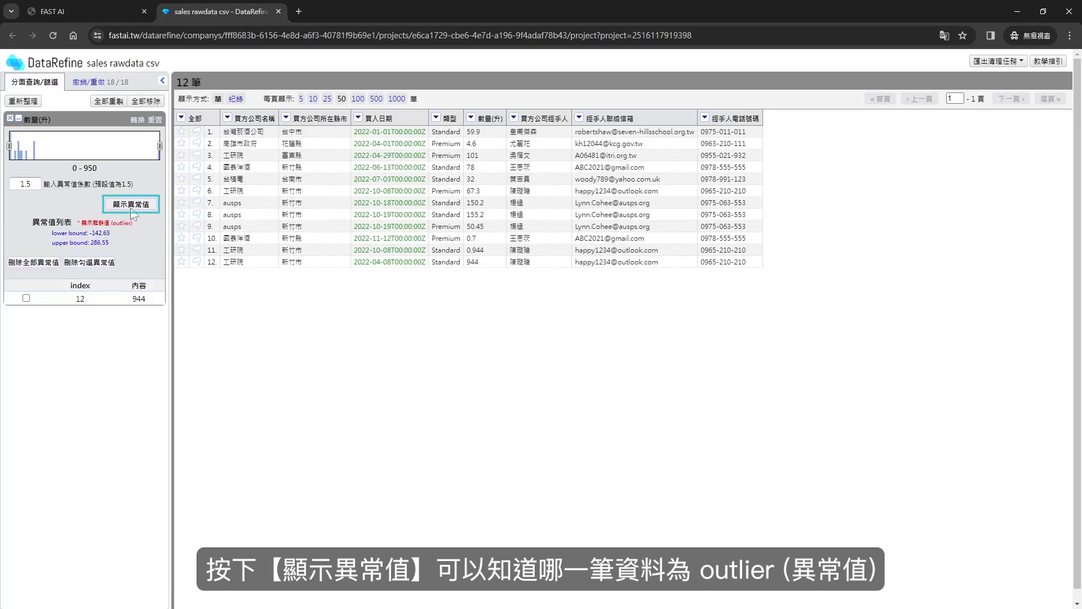
left_click(26, 299)
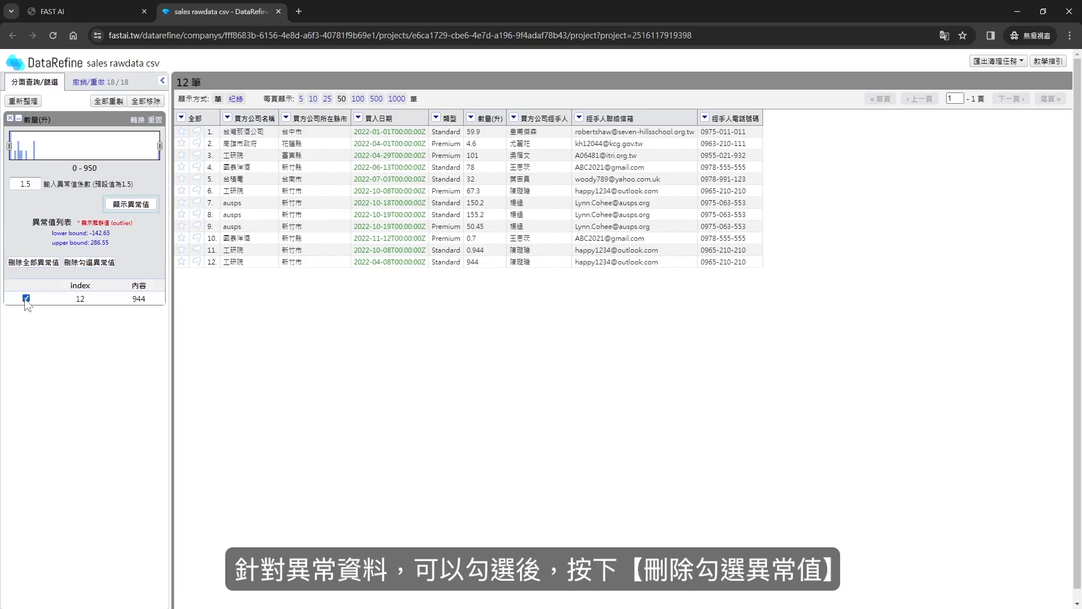
left_click(110, 266)
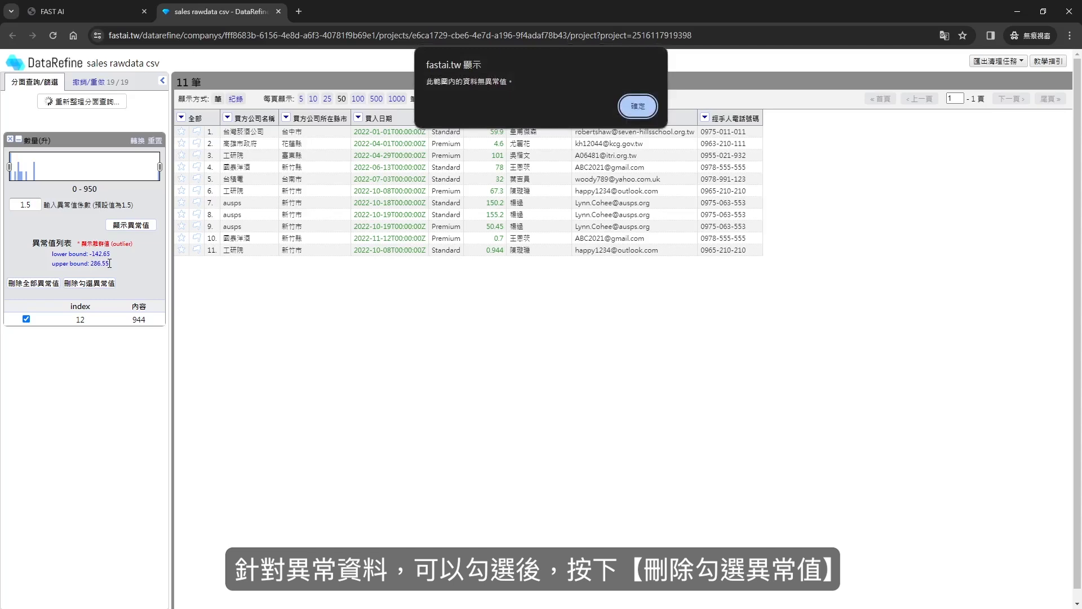
left_click(635, 108)
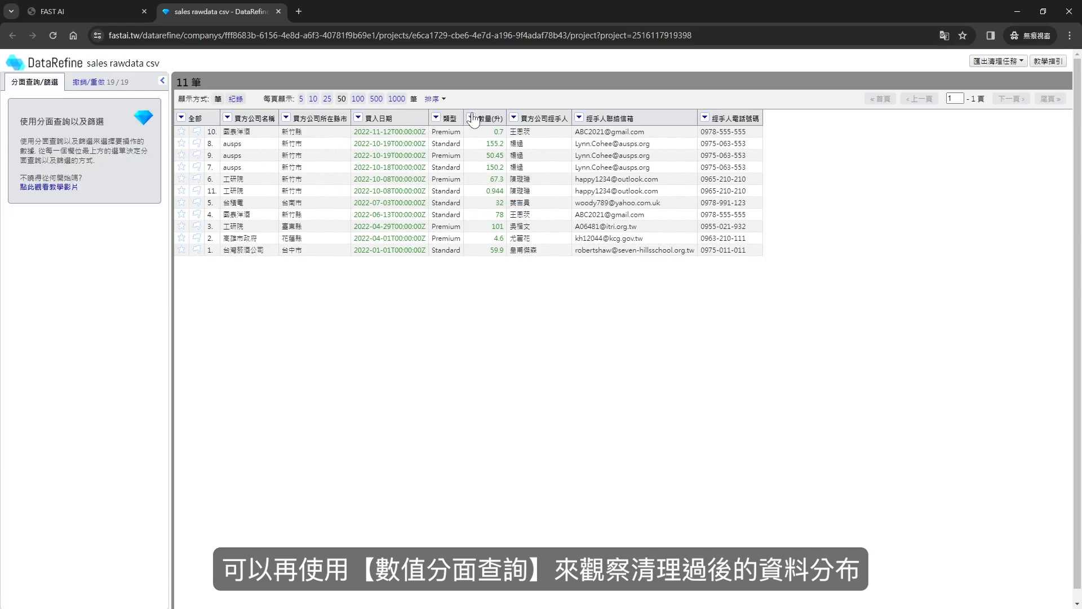
Create a numeric facet on the 數量(升) column and show its summary statistics to examine the cleaned values
left_click(471, 118)
left_click(492, 211)
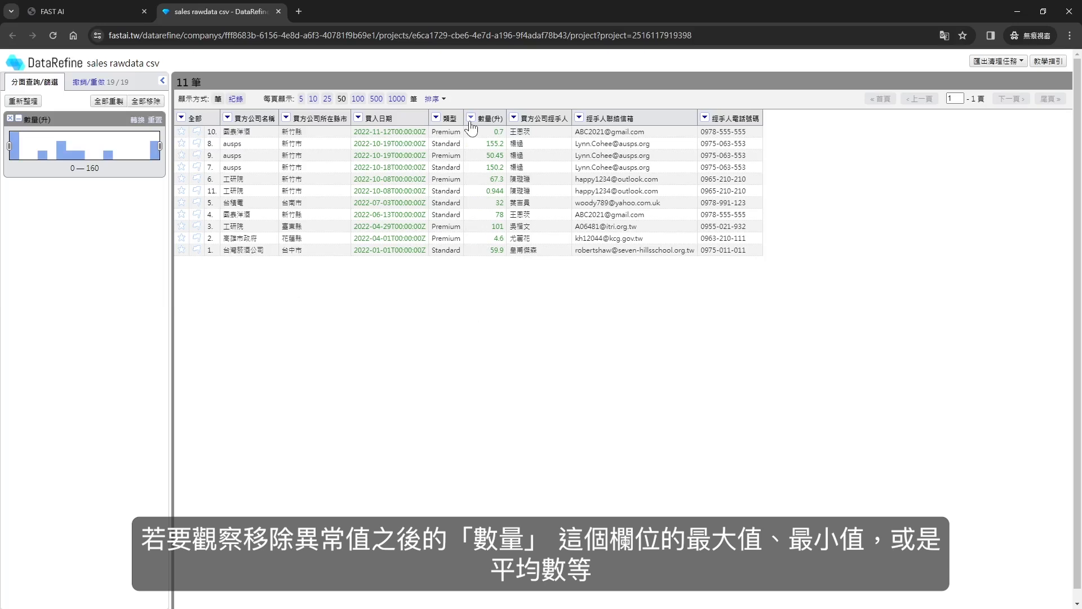
left_click(470, 118)
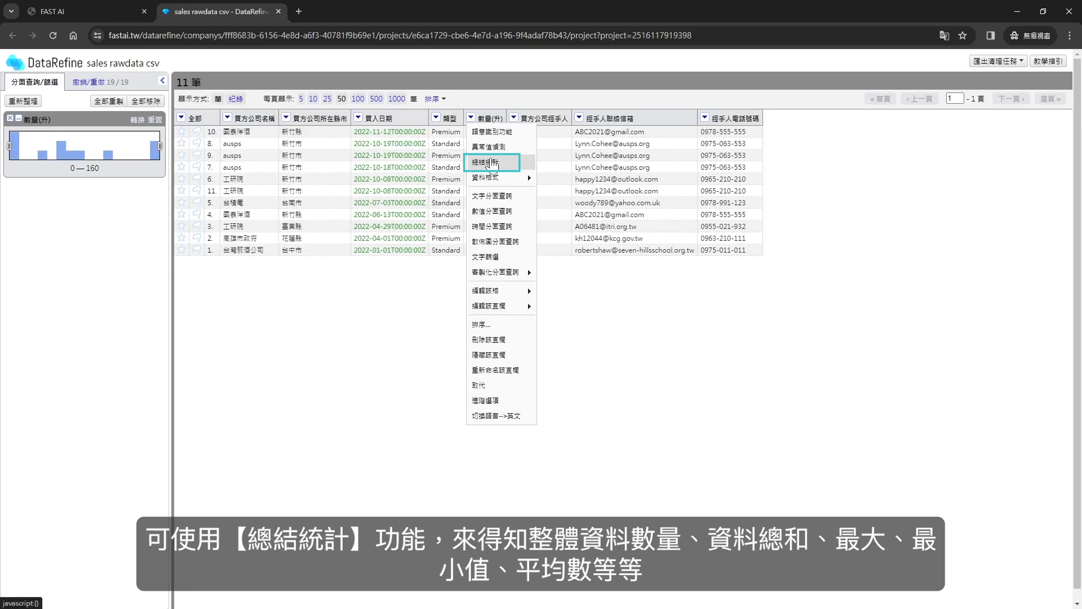
left_click(492, 163)
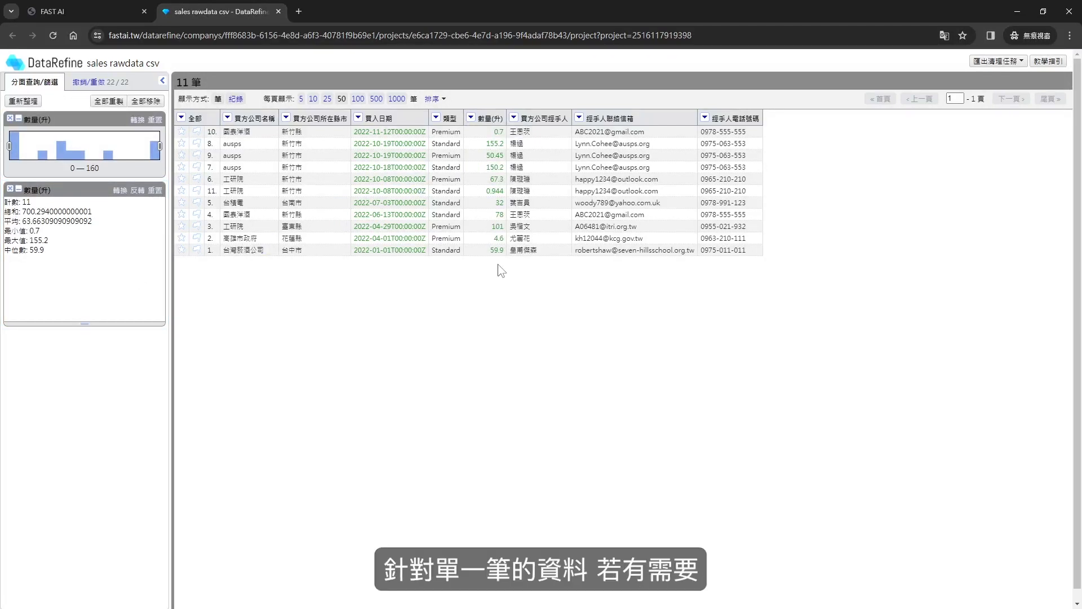
Set the 數量(升) value of the 高雄市政府 record to 4.8
mouse_move(474, 241)
left_click(473, 239)
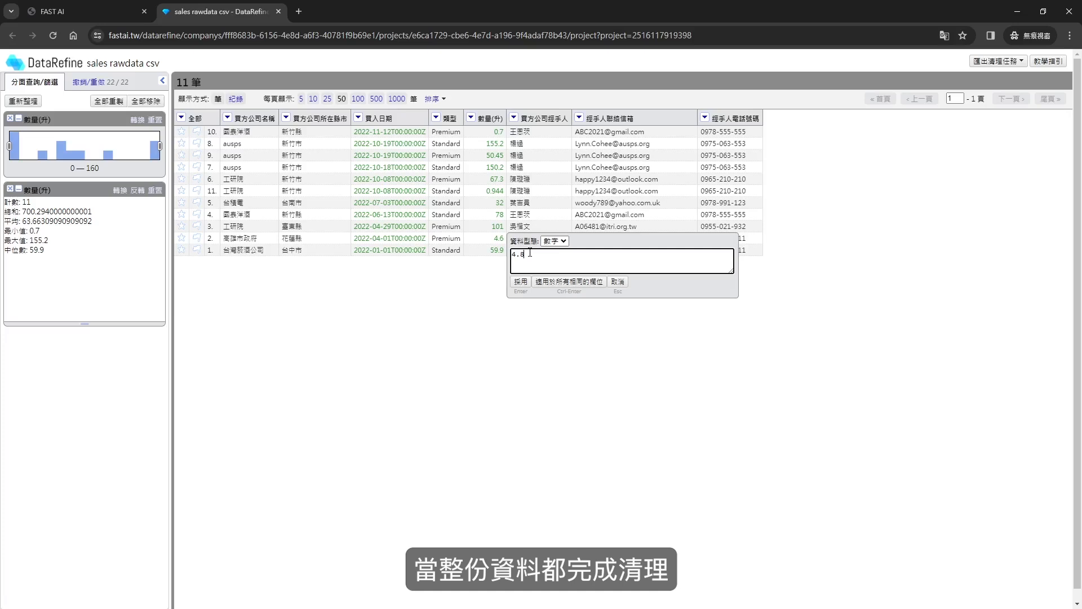
left_click(520, 282)
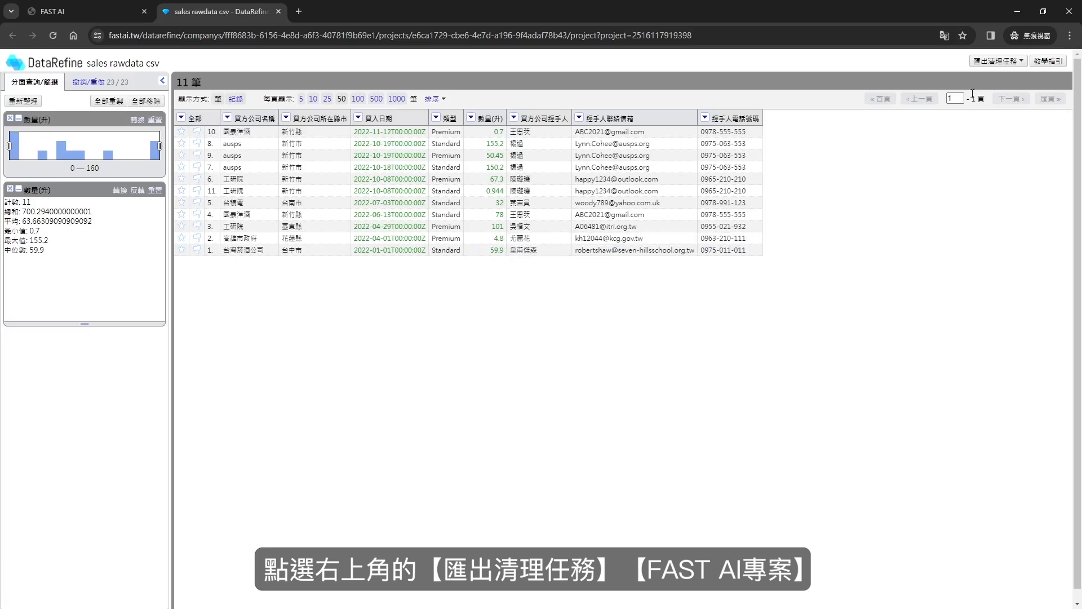
Export the cleaned data to the Fast AI project, going to FAST AI, and expand the versions of sales_rawdata in the data list
left_click(1013, 63)
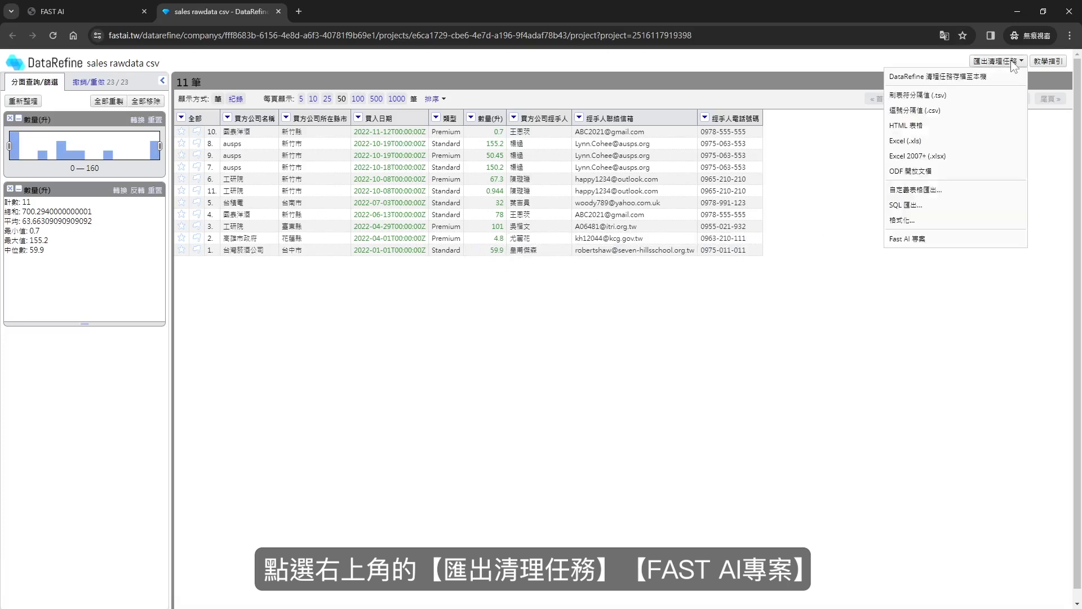
left_click(958, 241)
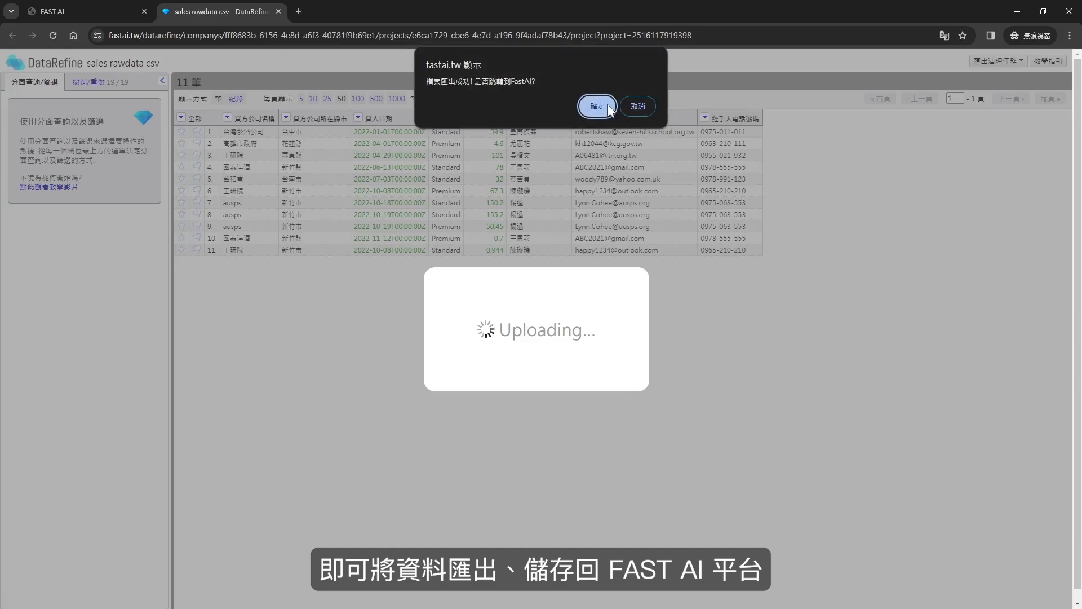
left_click(608, 105)
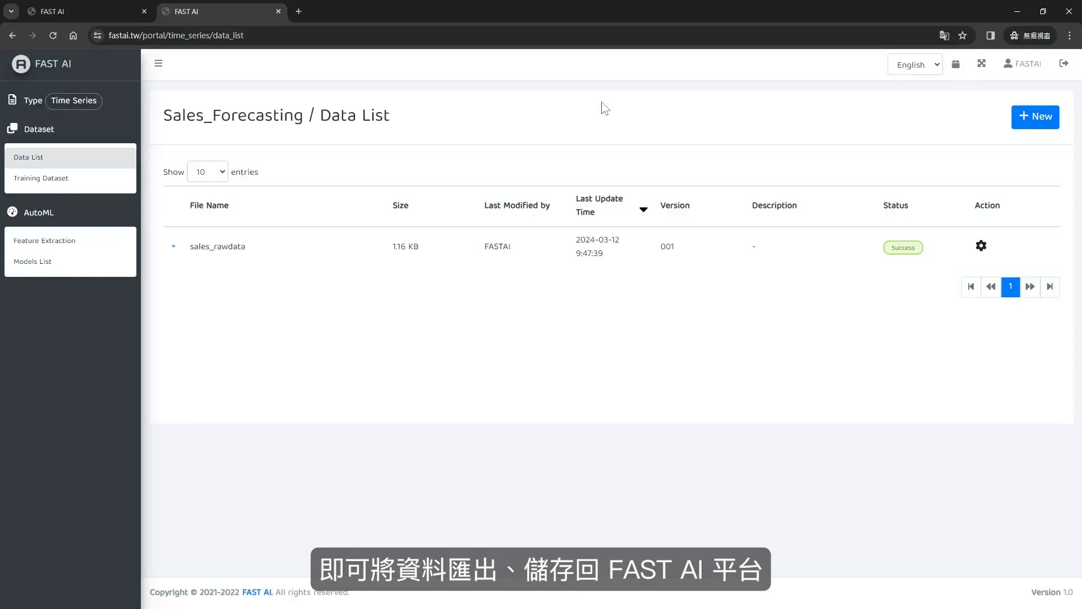
left_click(174, 247)
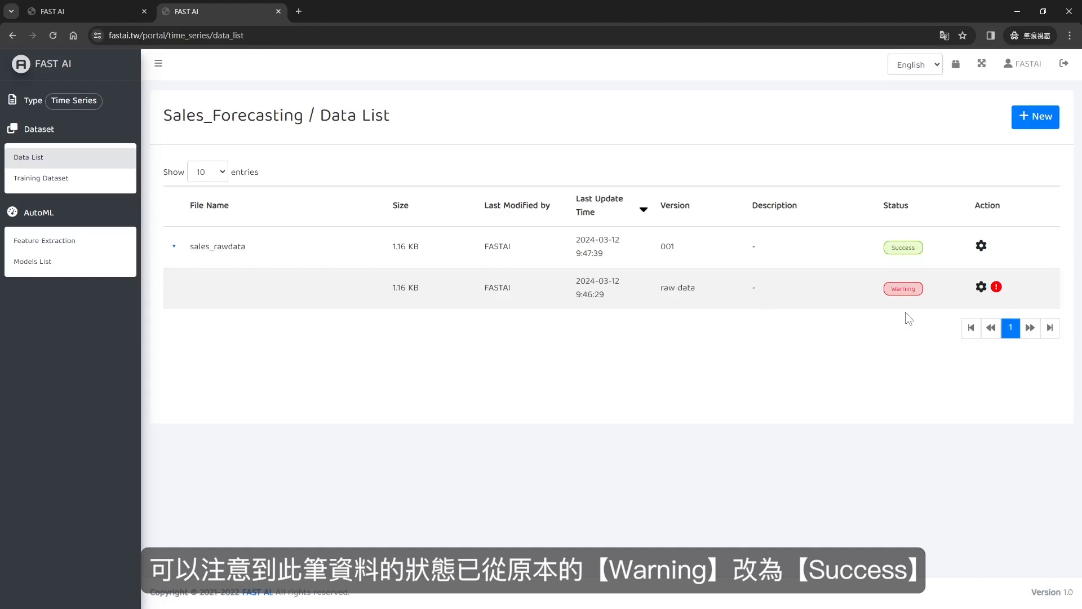